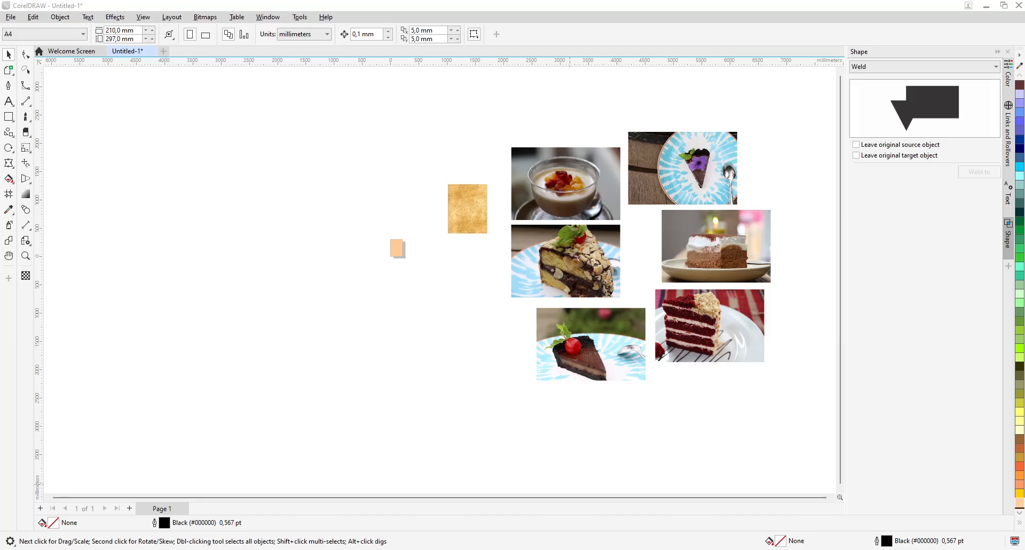
Scale the paper texture down to slightly larger than the page and position it so it covers the whole page
left_click(461, 211)
left_click(456, 361)
left_click_drag(466, 225, 640, 261)
scroll(394, 245, "up", 1)
scroll(394, 245, "up", 4)
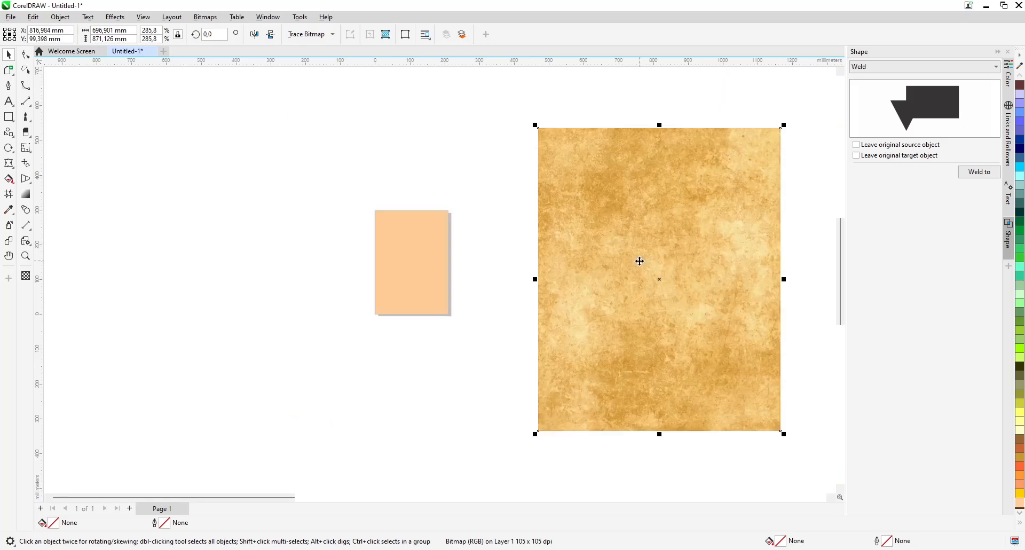
left_click_drag(535, 126, 608, 187)
left_click_drag(660, 277, 412, 266)
mouse_move(466, 329)
left_mouse_down()
mouse_move(453, 326)
mouse_move(455, 313)
mouse_move(464, 319)
left_mouse_up()
Intersect the page-sized rectangle with the paper texture, leaving the original source and target objects
left_click(506, 216)
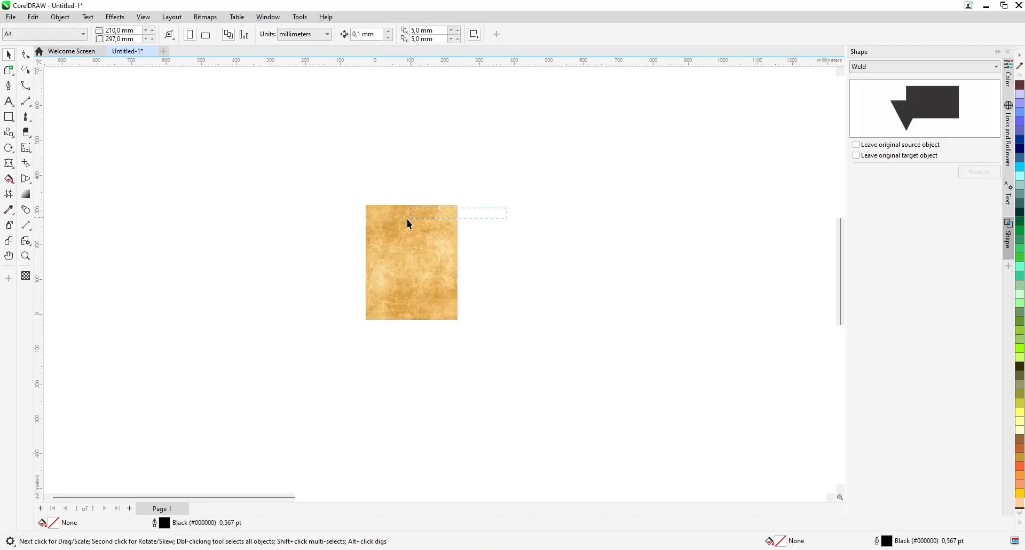
left_click_drag(335, 323, 323, 318)
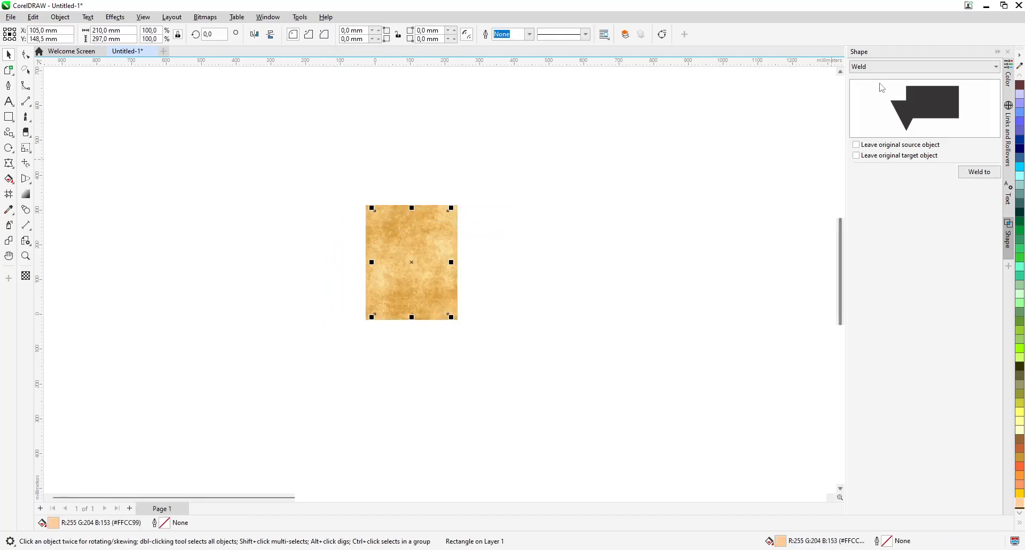
left_click(874, 67)
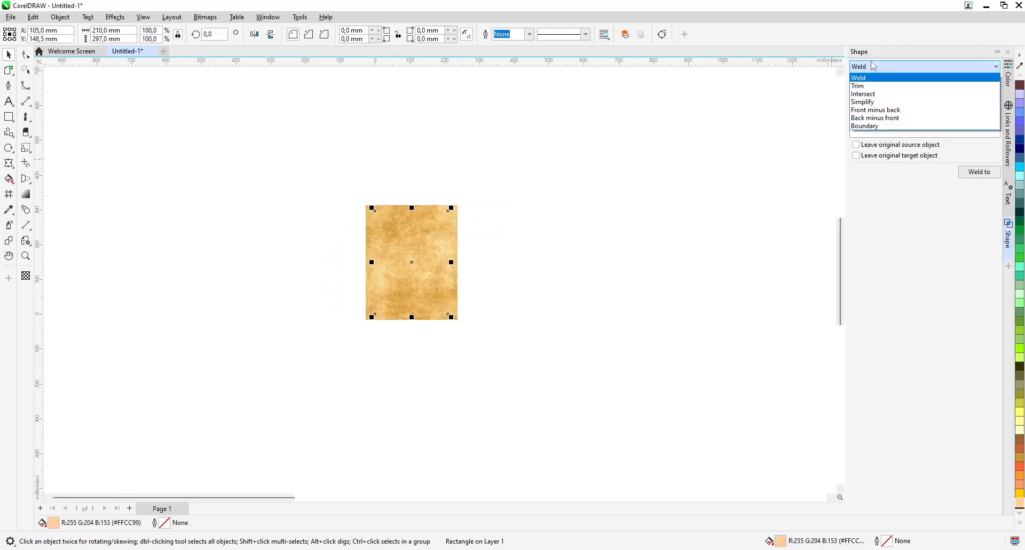
left_click(878, 95)
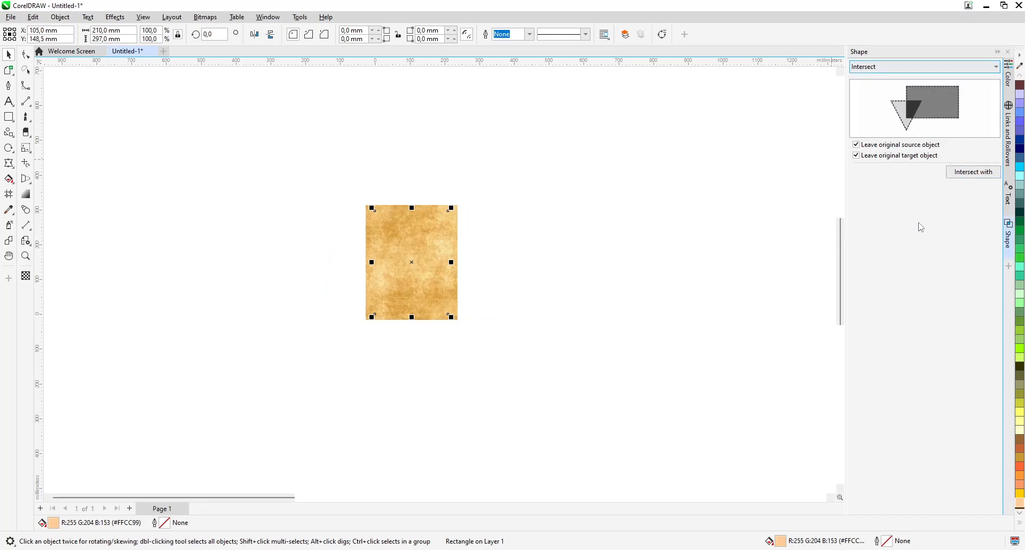
left_click(977, 174)
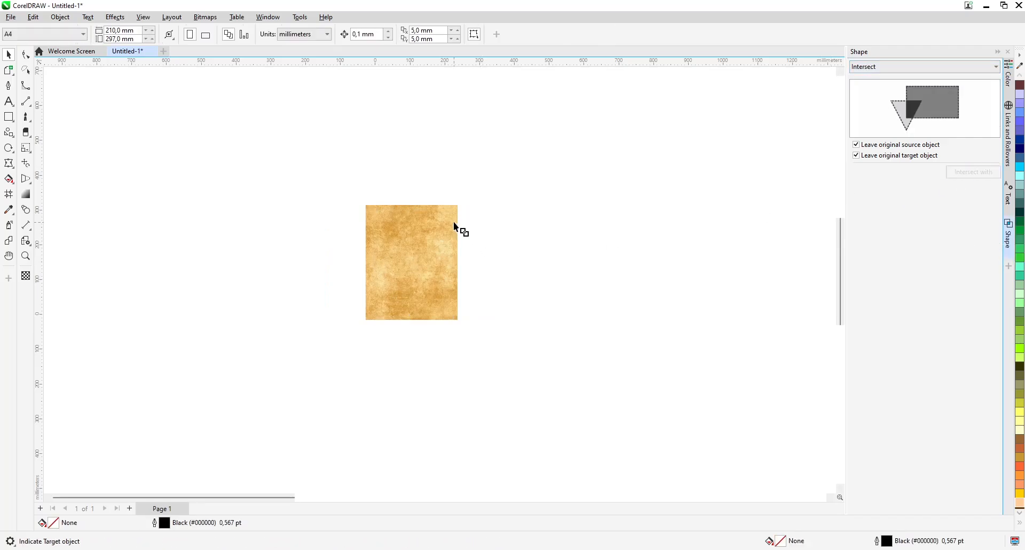
left_click(453, 220)
Move the original oversized paper texture off the page and delete it
left_click_drag(453, 217, 644, 262)
left_click(427, 262)
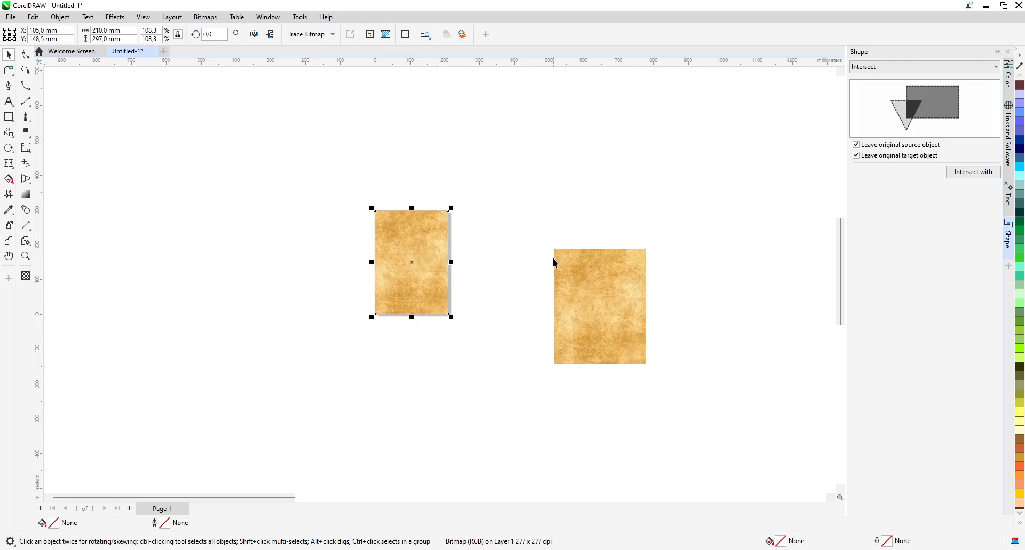
left_click(576, 265)
key("Delete")
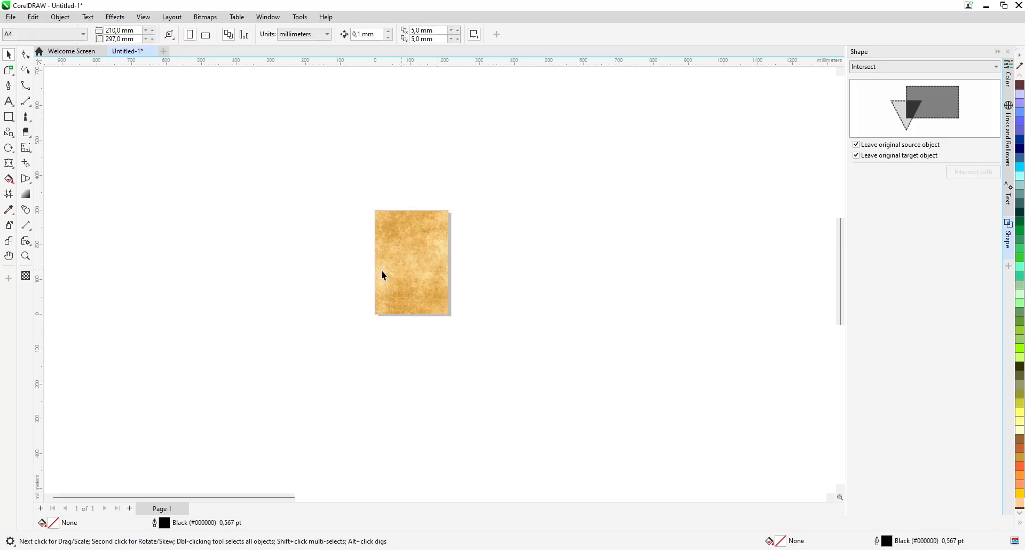
Scale the six dessert photos down together to about 549 mm overall width and place them beside the page
scroll(328, 208, "down", 5)
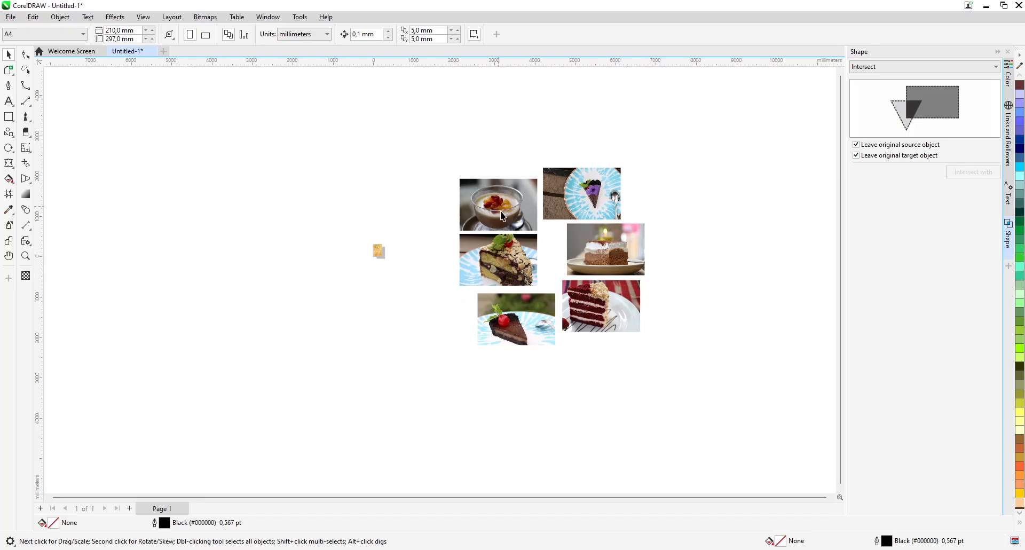
left_click_drag(520, 304, 422, 396)
left_click_drag(644, 347, 400, 251)
scroll(366, 237, "up", 2)
scroll(395, 244, "up", 5)
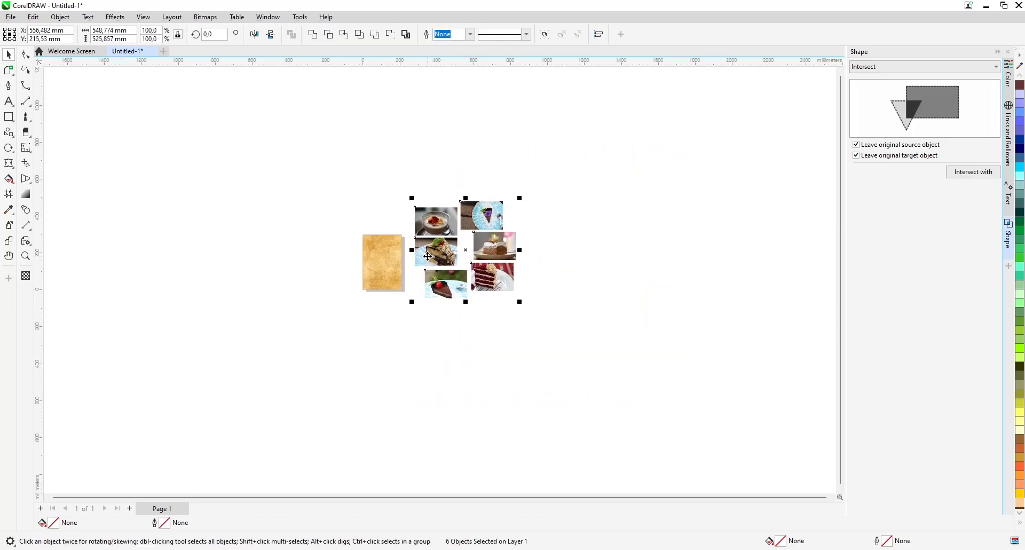
left_click(742, 151)
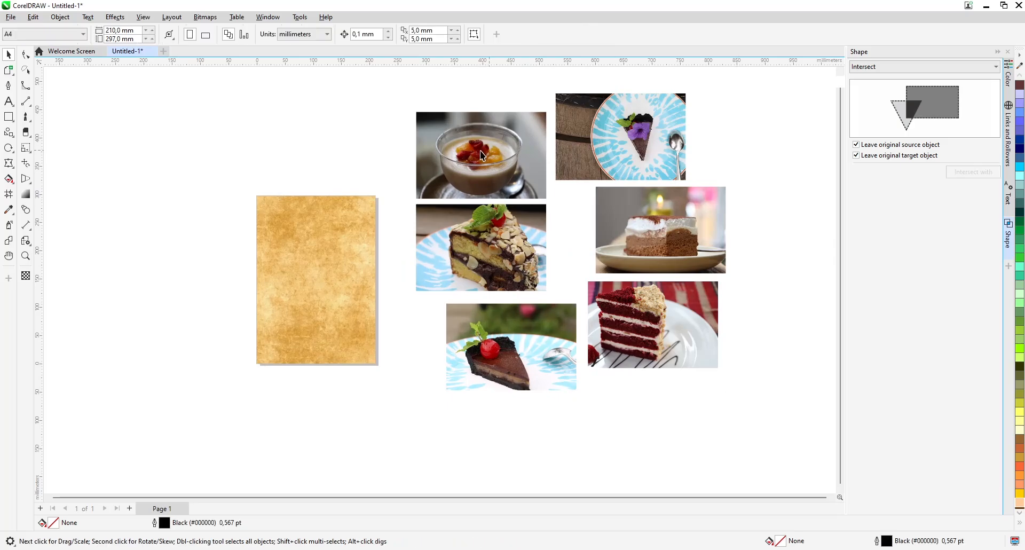
Move the custard cup photo onto the page and bring it to the front of the page
left_click_drag(479, 151, 319, 271)
right_click(388, 248)
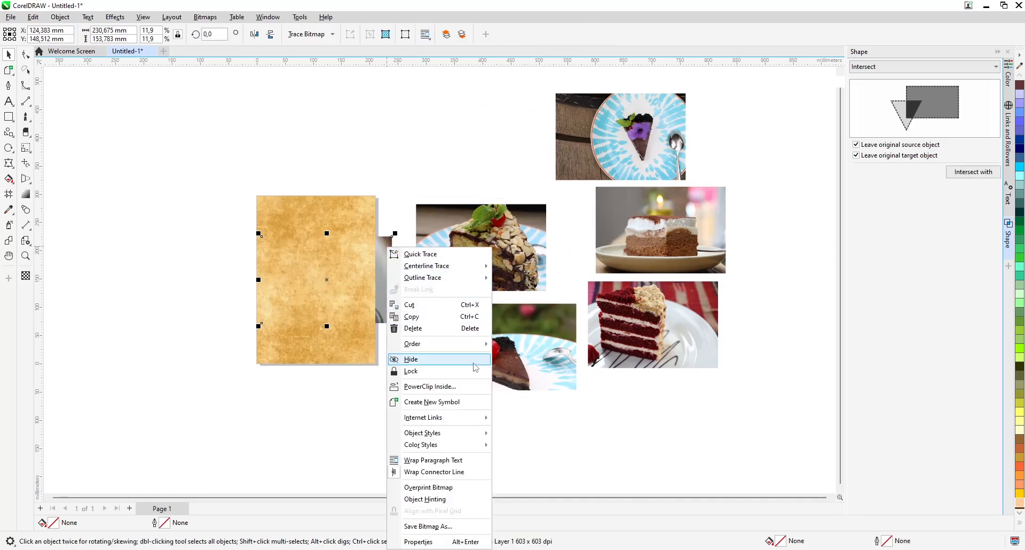
mouse_move(476, 347)
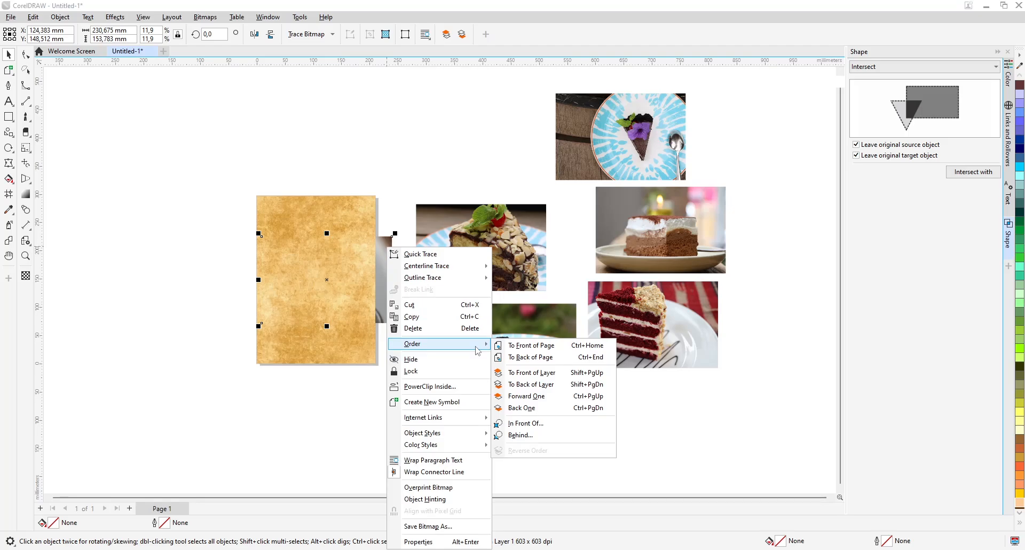
left_click(527, 347)
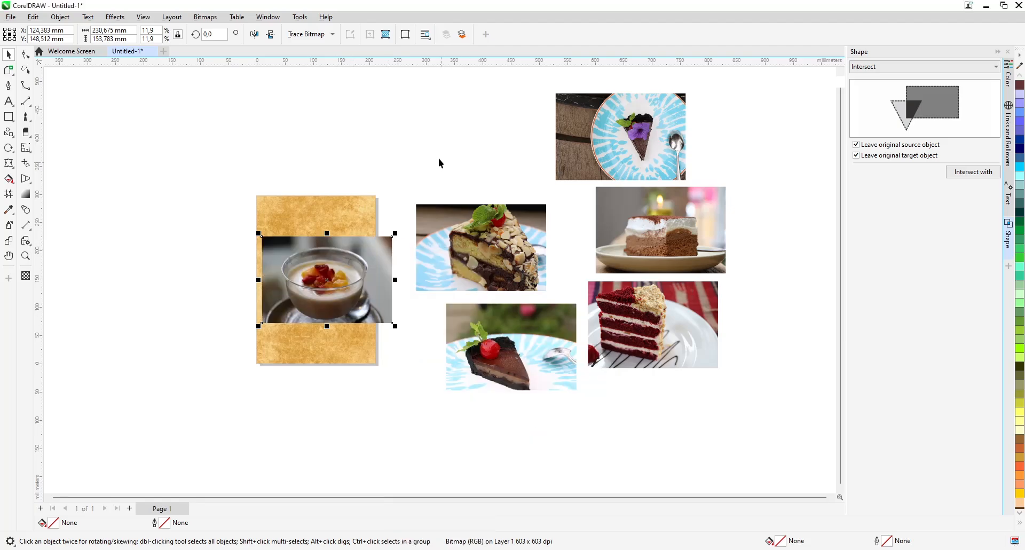
Bring the other five dessert photos to the front of the page together
scroll(440, 160, "down", 1)
left_click_drag(395, 438, 396, 438)
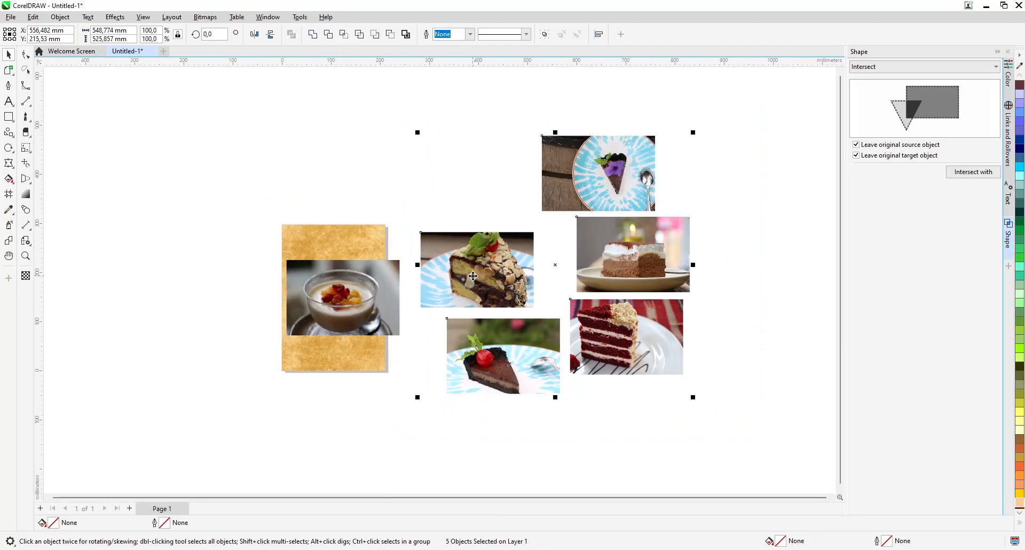
scroll(474, 278, "down", 1)
right_click(474, 278)
mouse_move(558, 352)
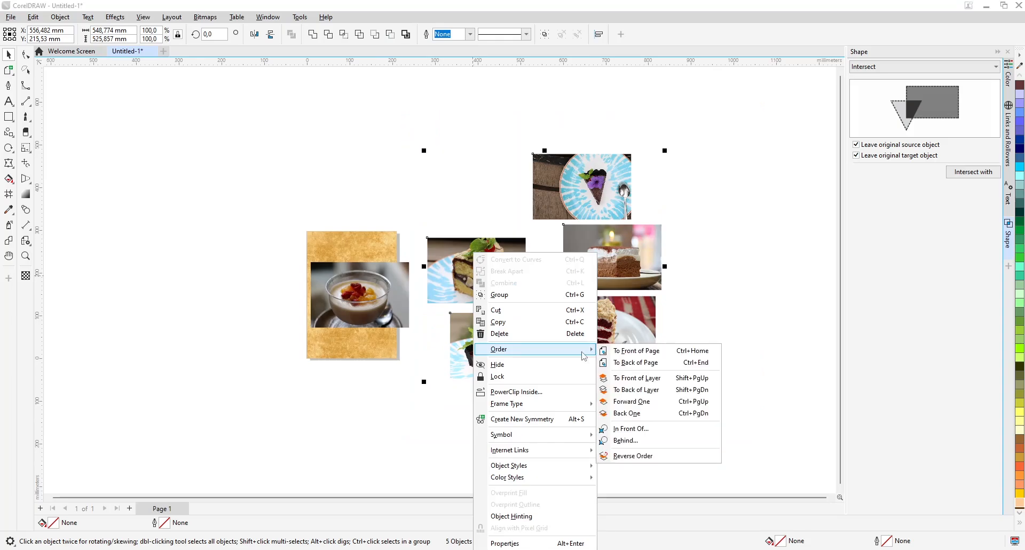
left_click(620, 351)
left_click(436, 171)
left_click_drag(464, 276, 364, 255)
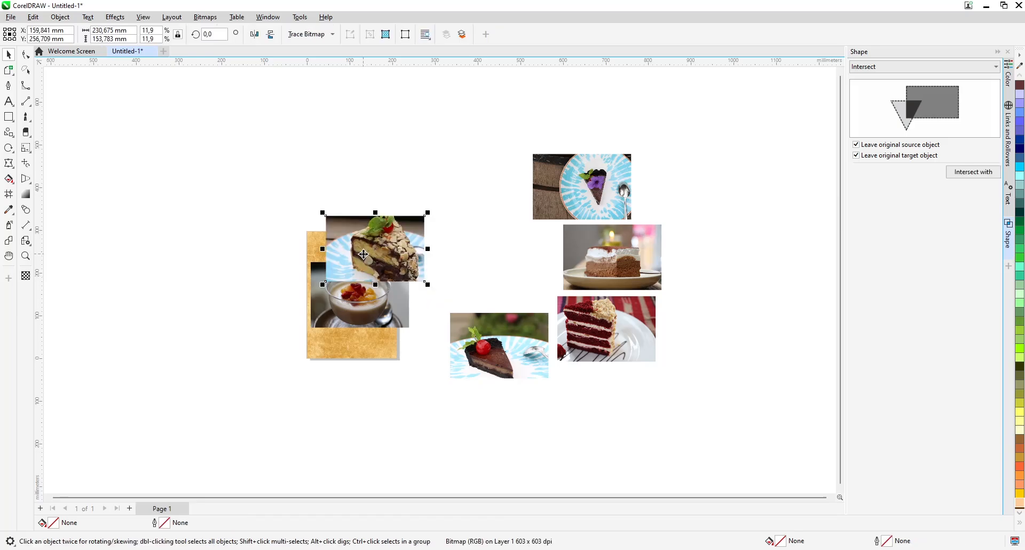
key("ctrl+z")
left_click(445, 224)
Reposition the custard cup photo so it sits roughly centred on the page
scroll(368, 322, "up", 2)
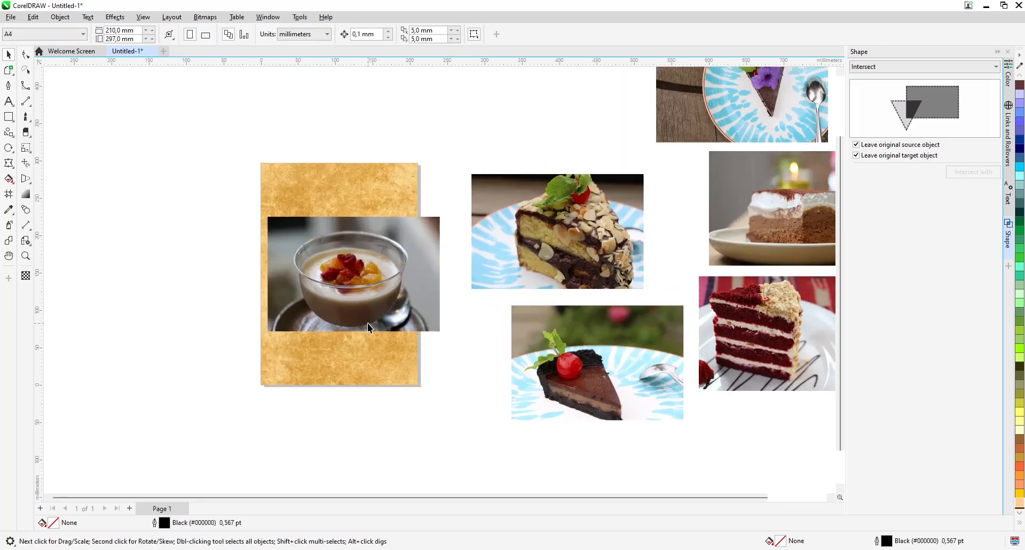
scroll(298, 194, "up", 2)
scroll(441, 116, "down", 1)
scroll(332, 191, "up", 2)
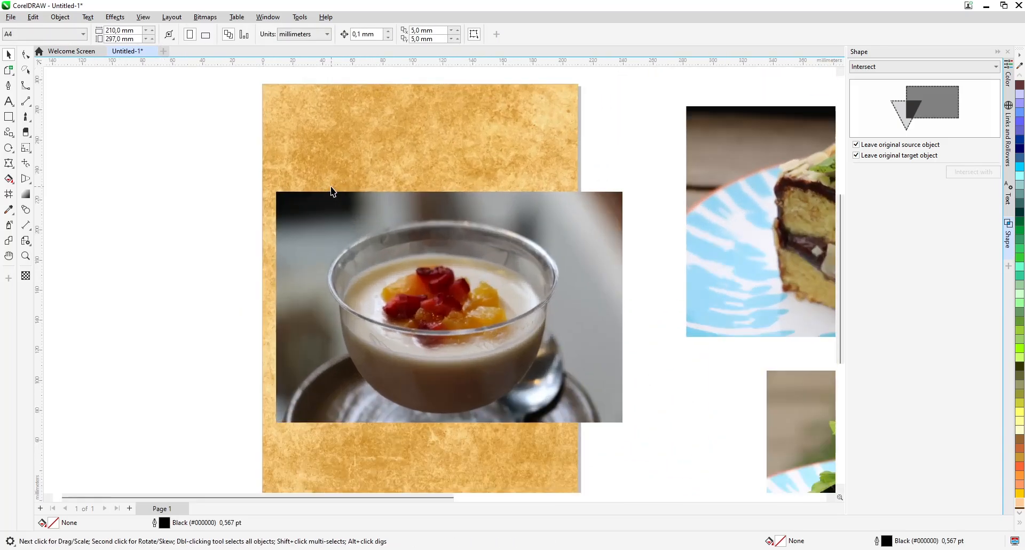
scroll(337, 171, "down", 1)
left_click(525, 207)
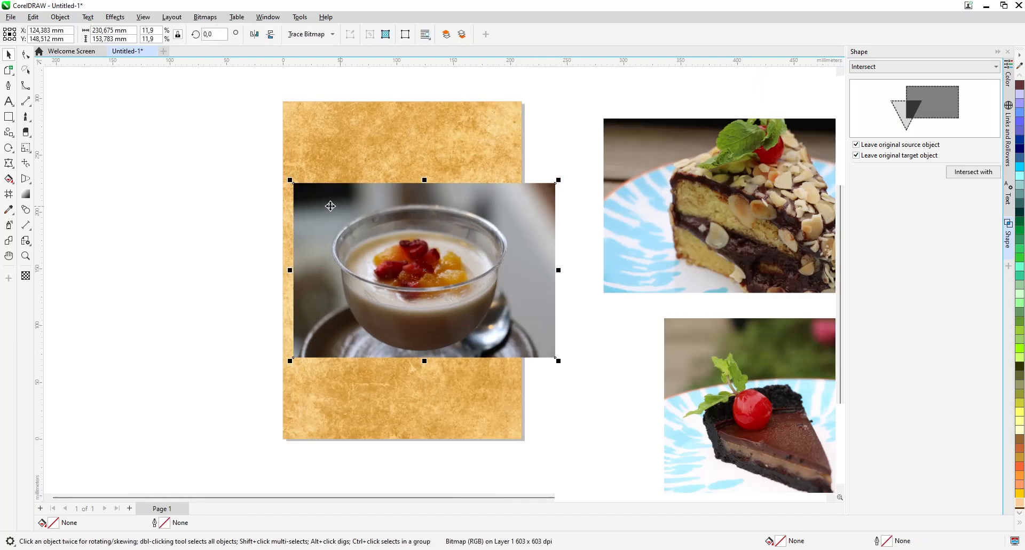
left_click_drag(413, 244, 395, 237)
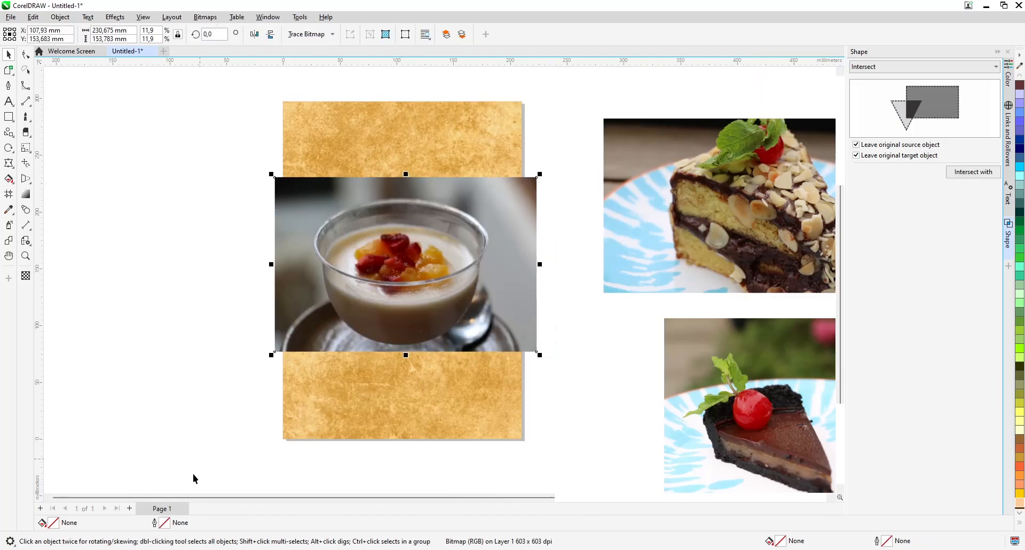
Give the custard cup photo a white (#FFFFFF) outline 4 pt wide, keeping the photo in place
double_click(164, 523)
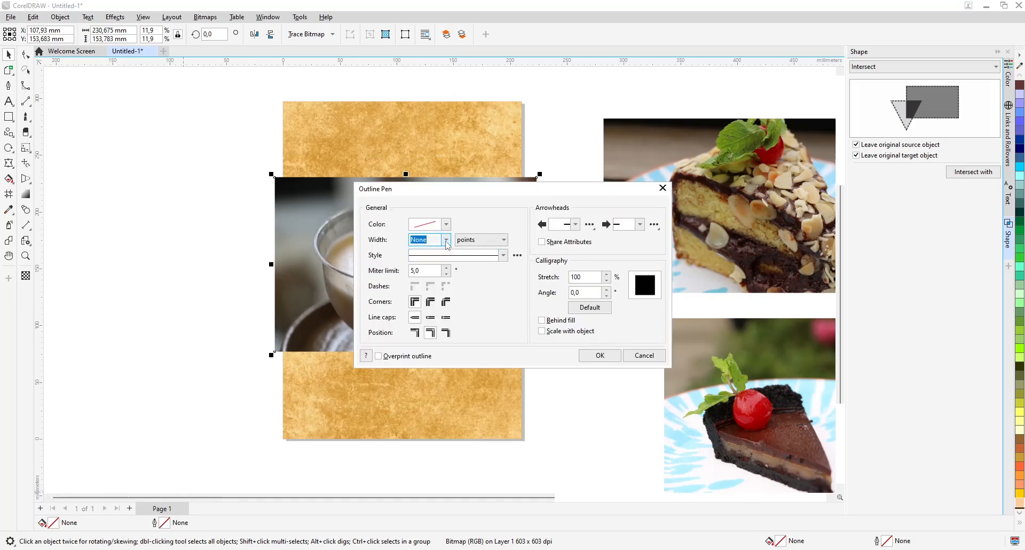
left_click(446, 240)
left_click(430, 313)
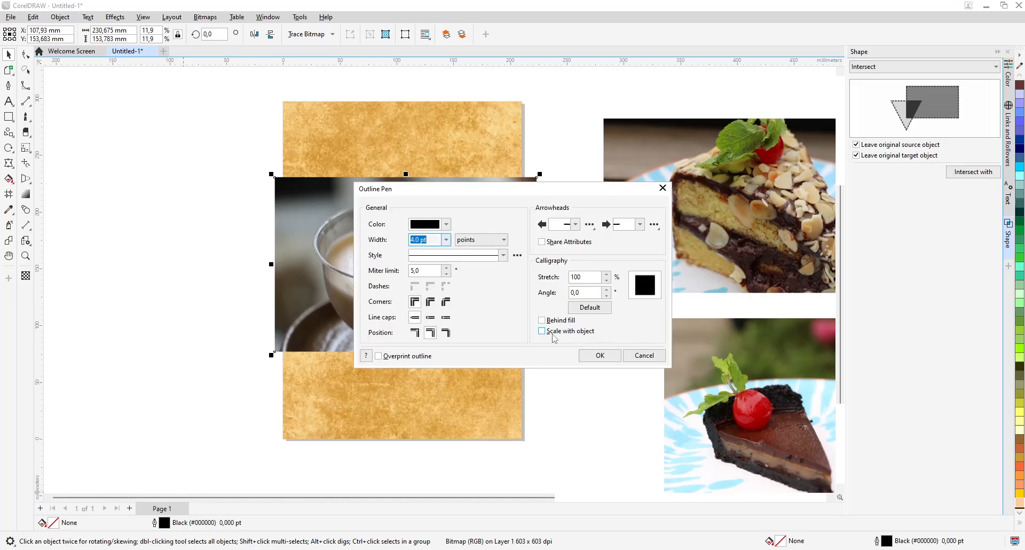
left_click(444, 228)
left_click(444, 230)
left_click(446, 224)
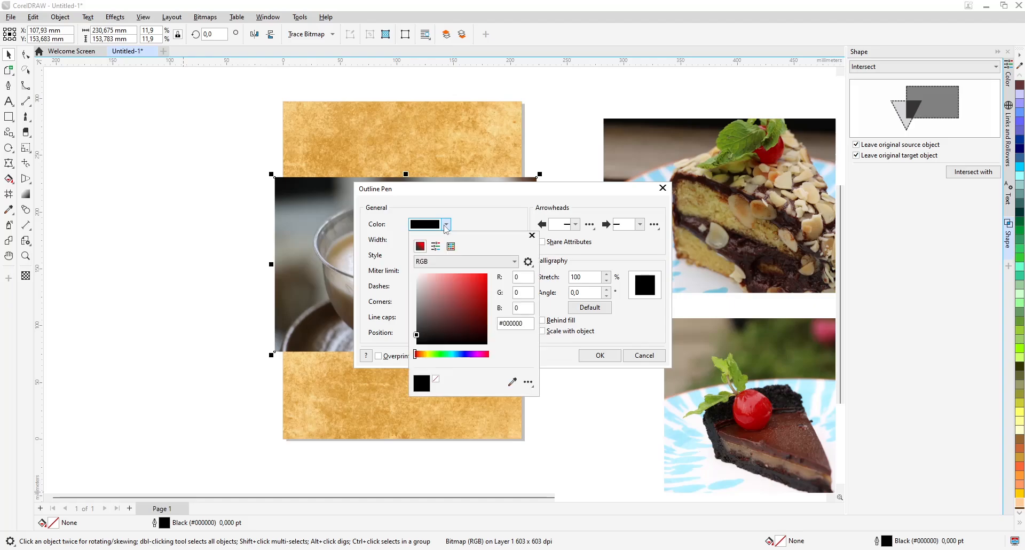
left_click(417, 274)
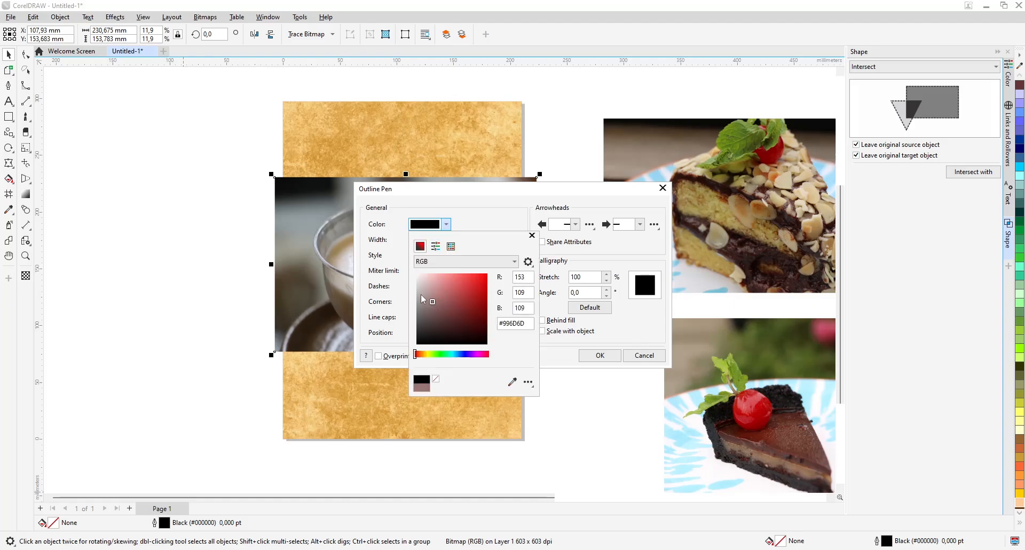
left_click(557, 358)
left_click(588, 356)
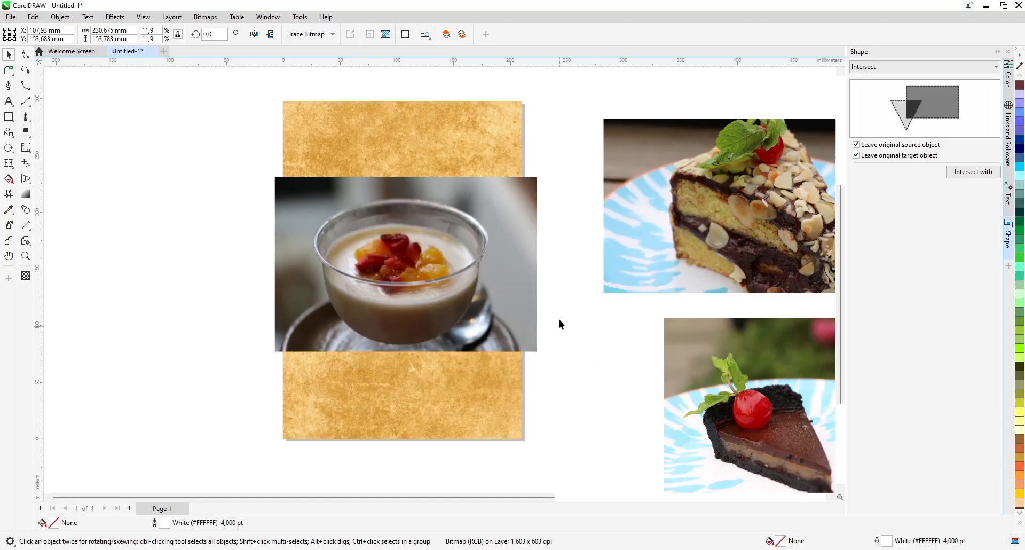
left_click_drag(513, 207, 426, 292)
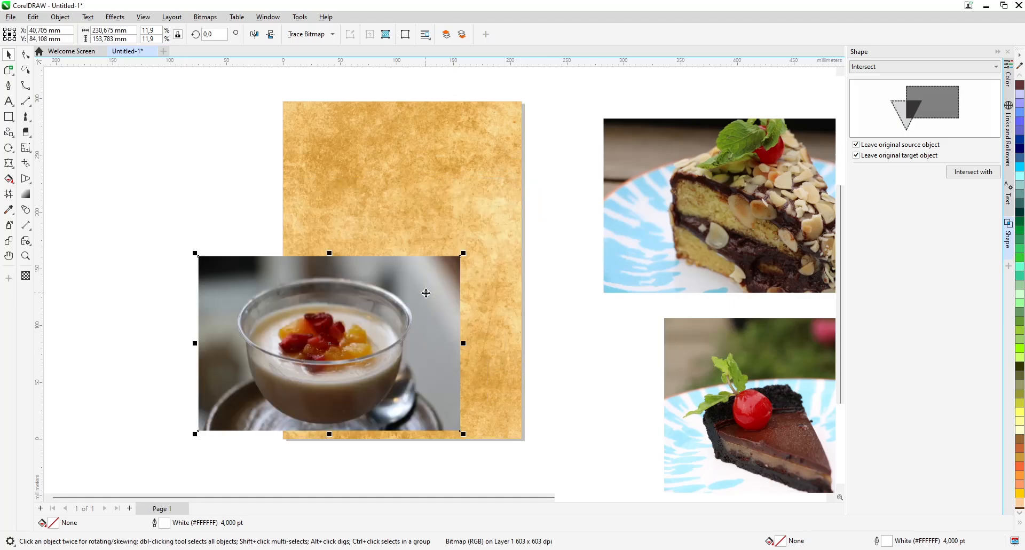
key("ctrl+z")
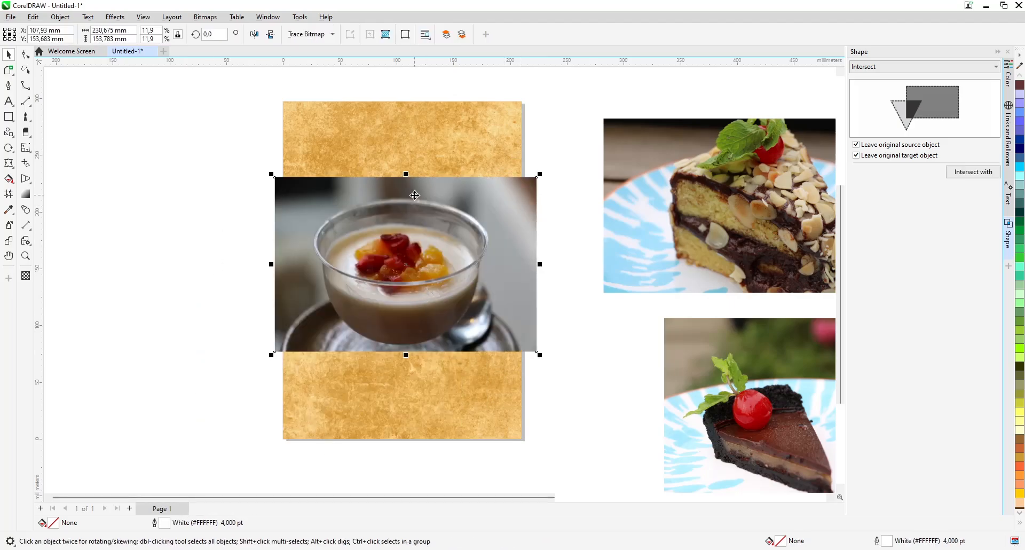
Draw a rectangle over the custard cup photo and enlarge it about its centre to about 246 × 168 mm
key("F6")
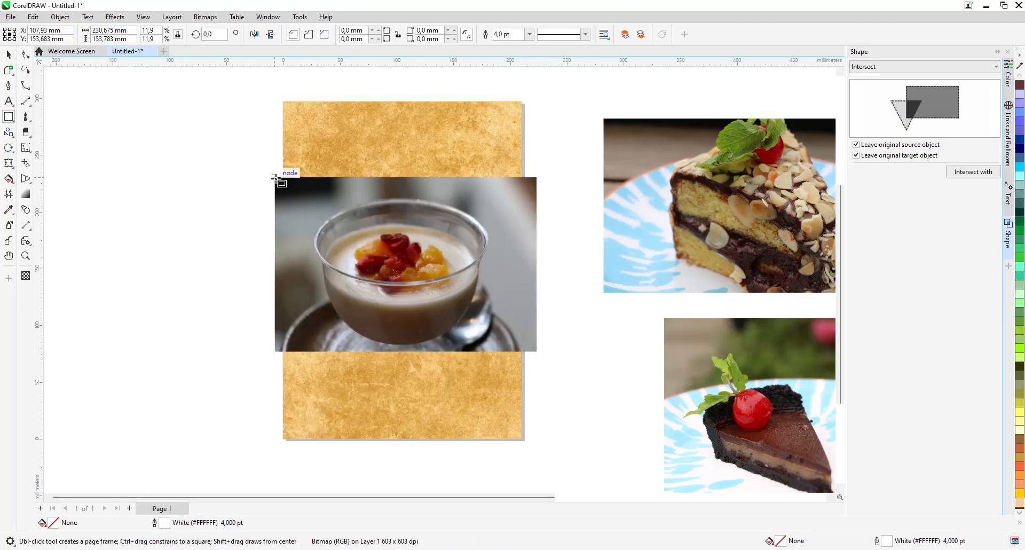
mouse_move(275, 177)
left_mouse_down()
mouse_move(556, 351)
mouse_move(536, 352)
mouse_move(554, 368)
left_mouse_up()
left_click_drag(554, 263, 551, 264, "shift")
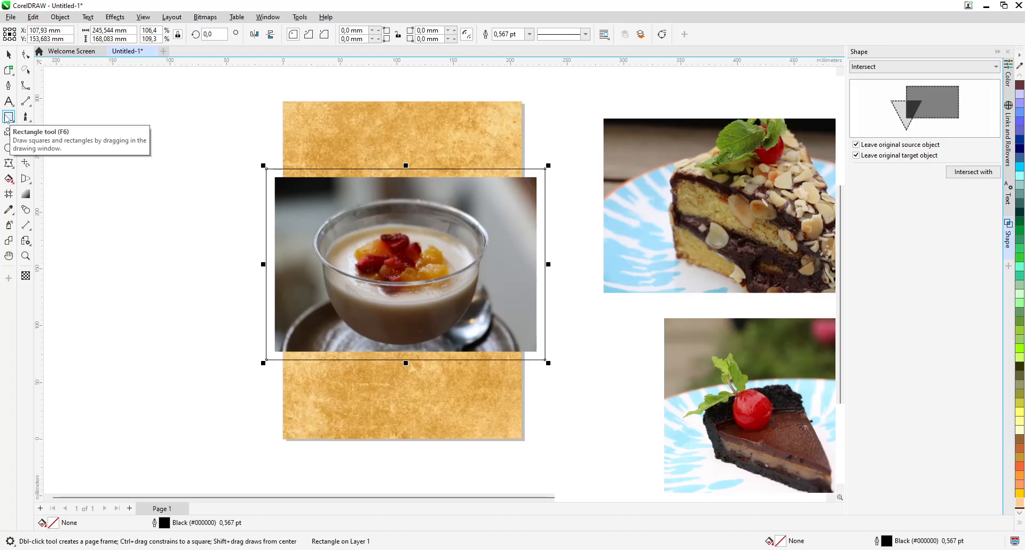
Fill the rectangle around the custard cup photo with white and remove its outline
left_click(1020, 522)
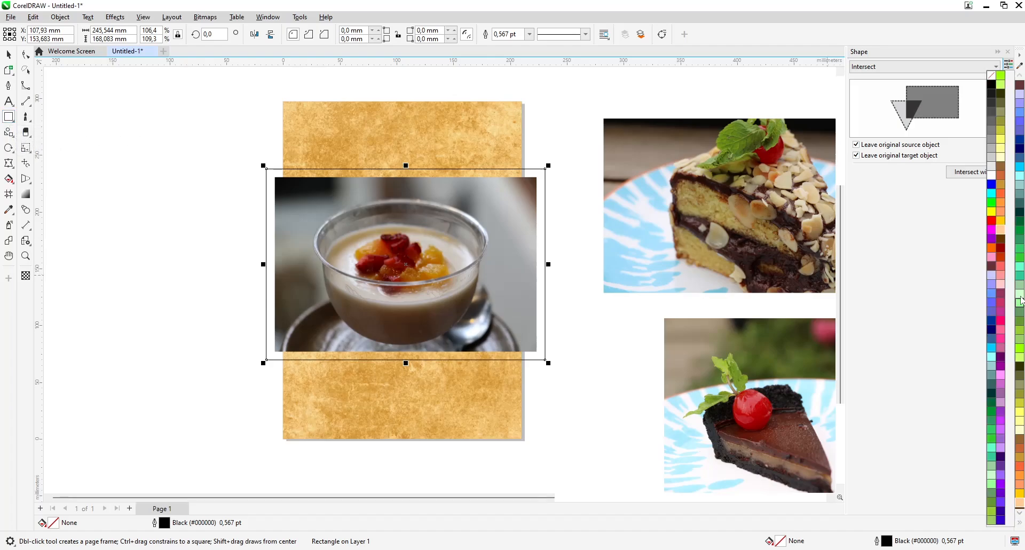
left_click(991, 174)
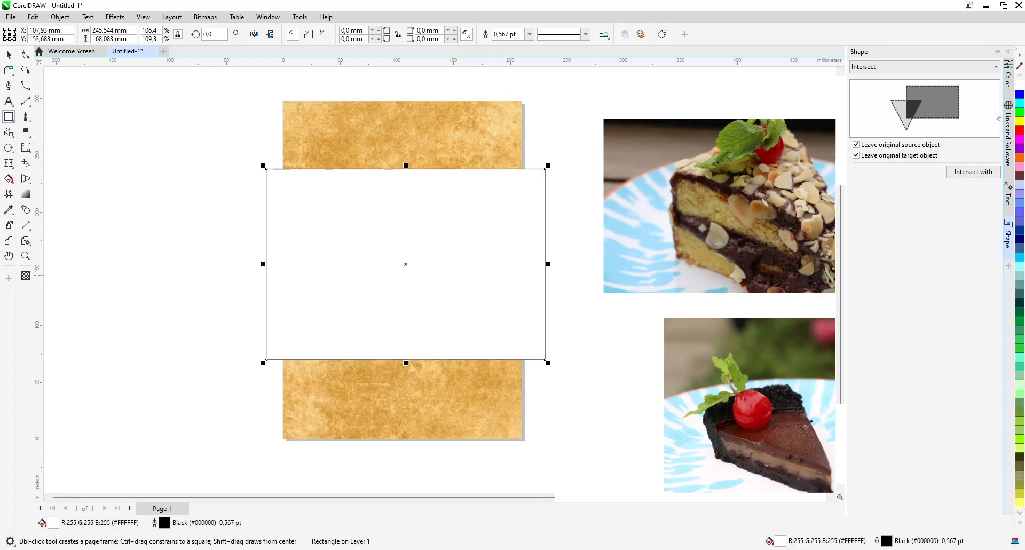
left_click(1020, 523)
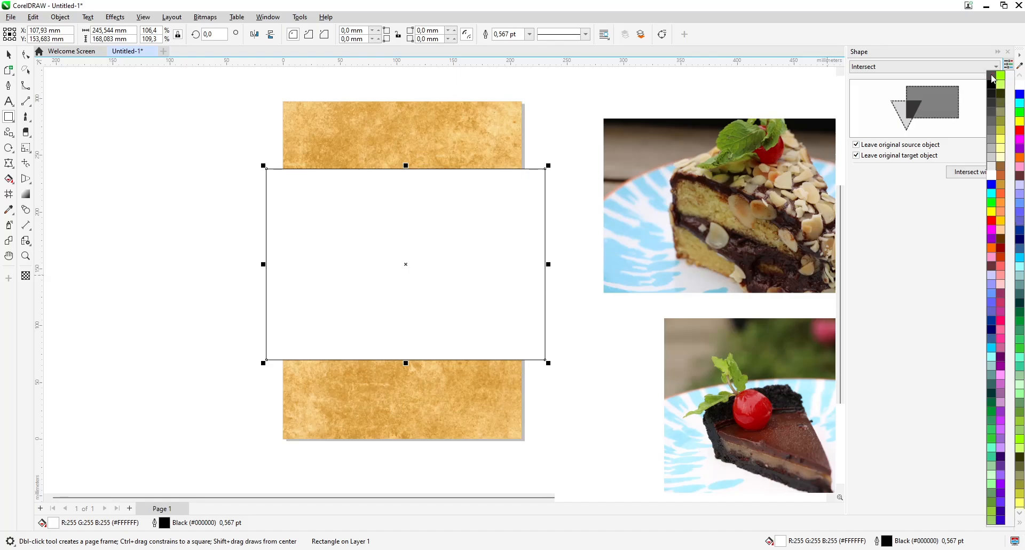
right_click(993, 77)
key("space")
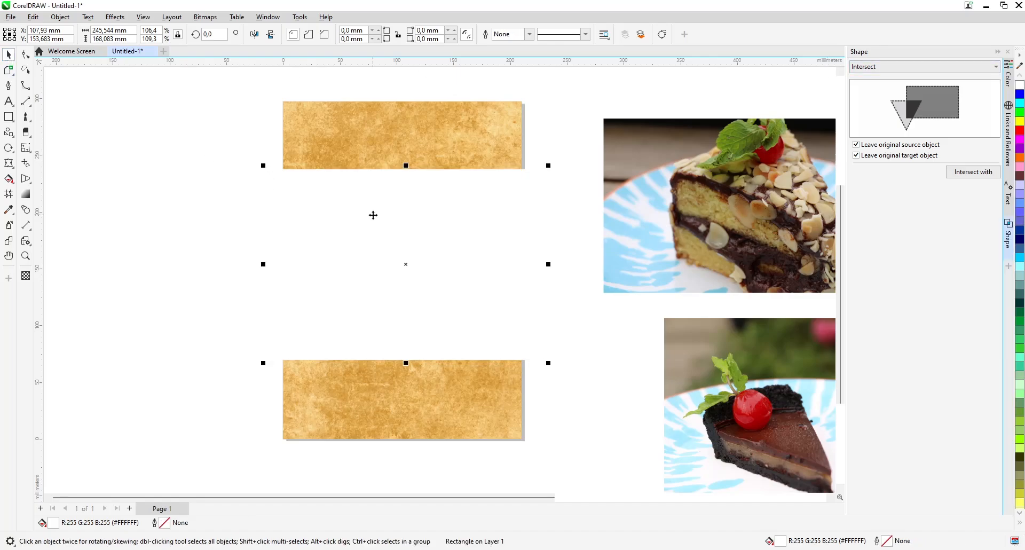
Place the white rectangle directly in front of the paper-texture background so it lies behind the custard cup photo
right_click(373, 214)
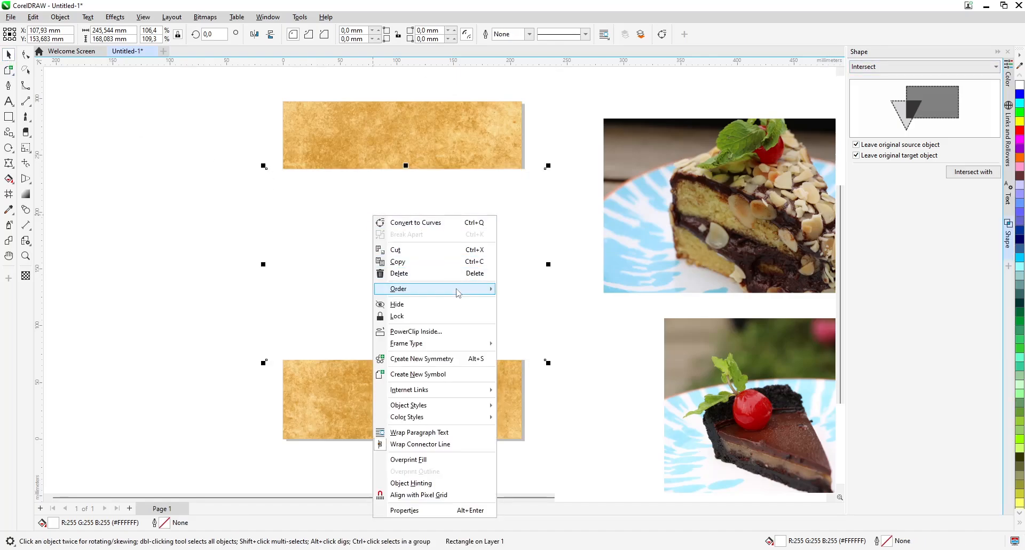
mouse_move(458, 292)
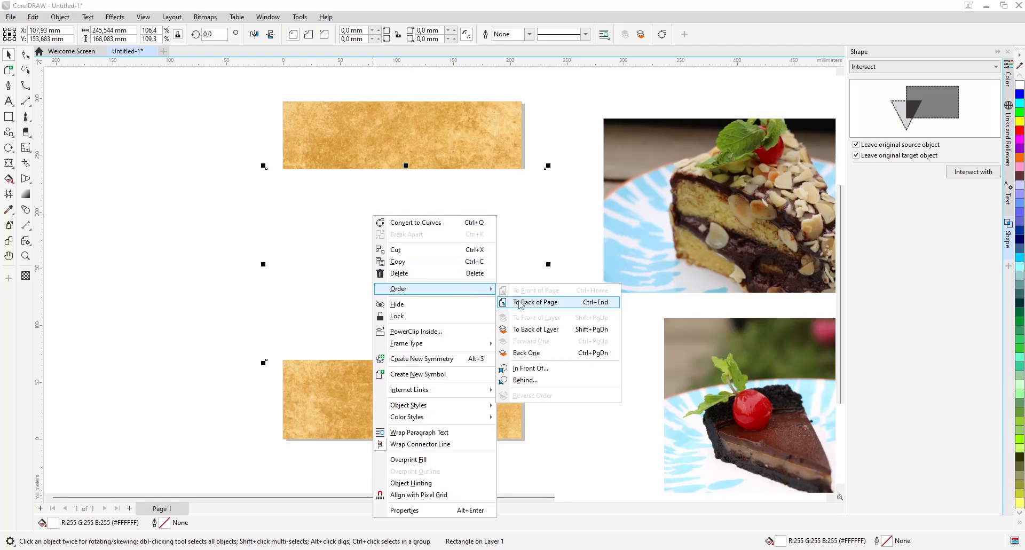
left_click(544, 351)
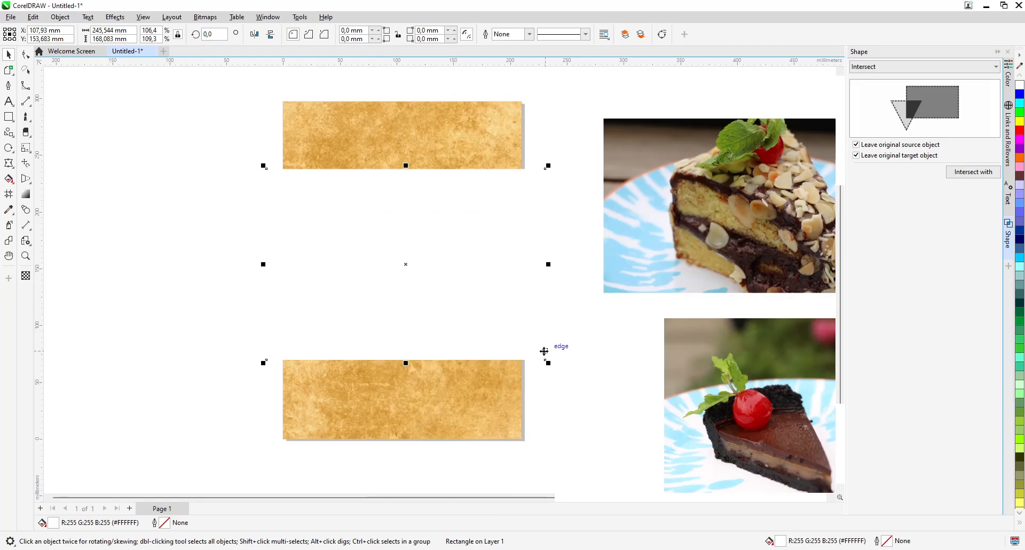
right_click(464, 208)
mouse_move(555, 285)
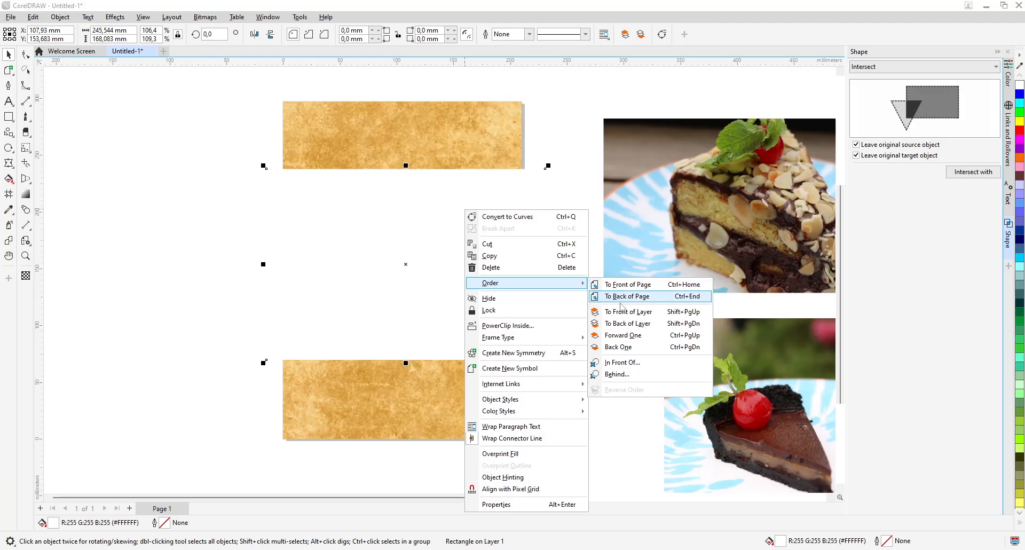
left_click(628, 365)
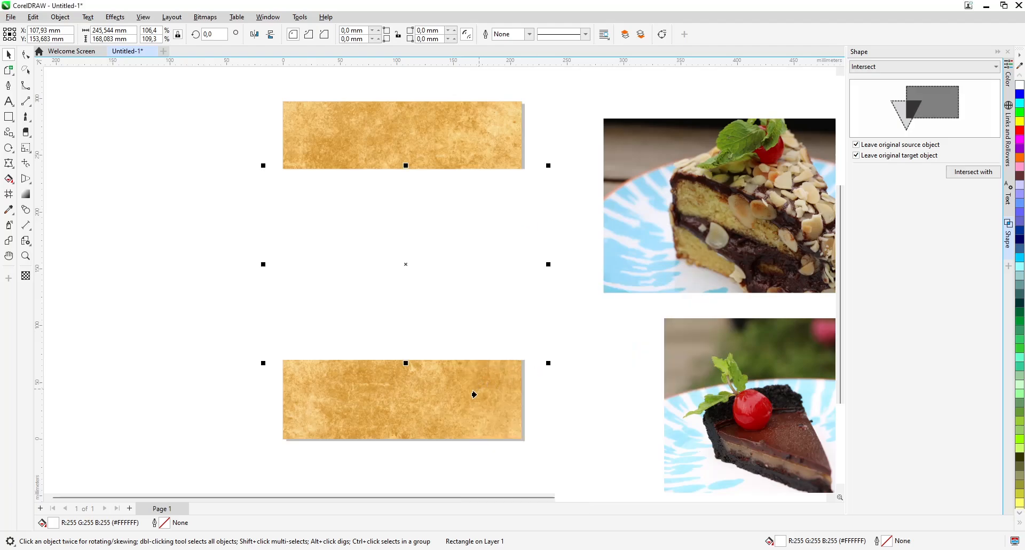
left_click(373, 395)
Group the custard cup photo with its white rectangle and shrink the group about its centre to about 162 × 111 mm
left_click_drag(203, 140, 577, 379)
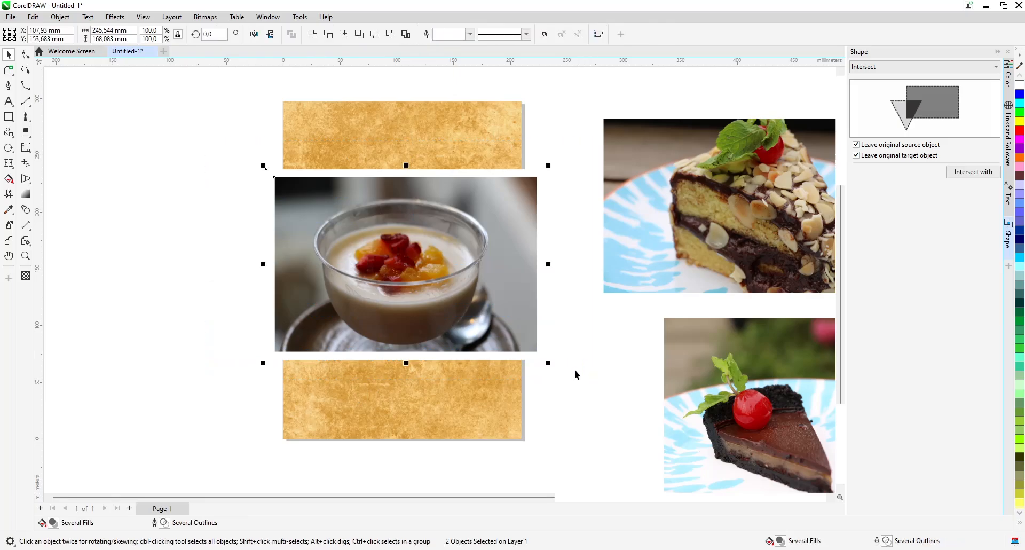
left_click(549, 36)
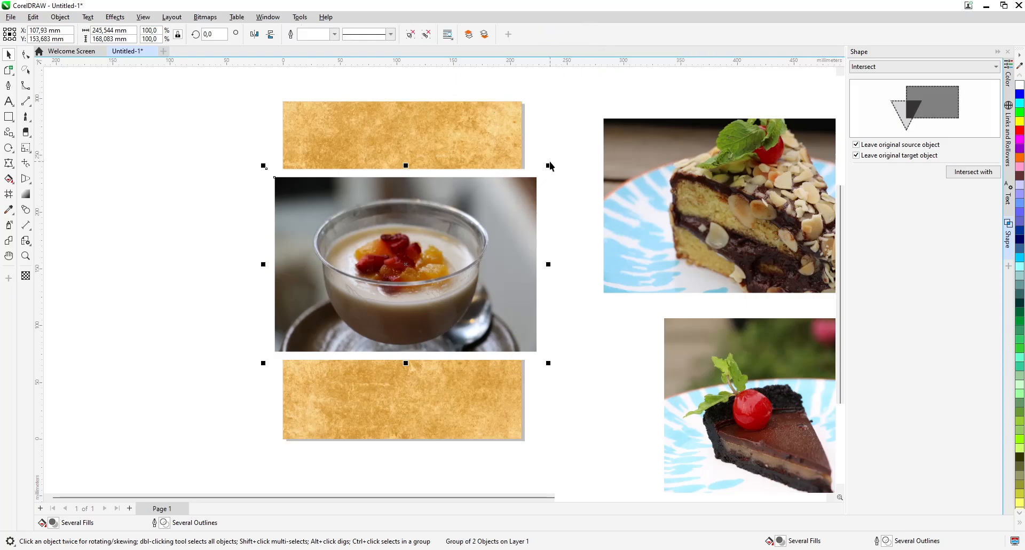
left_click_drag(550, 163, 500, 198)
left_click(559, 194)
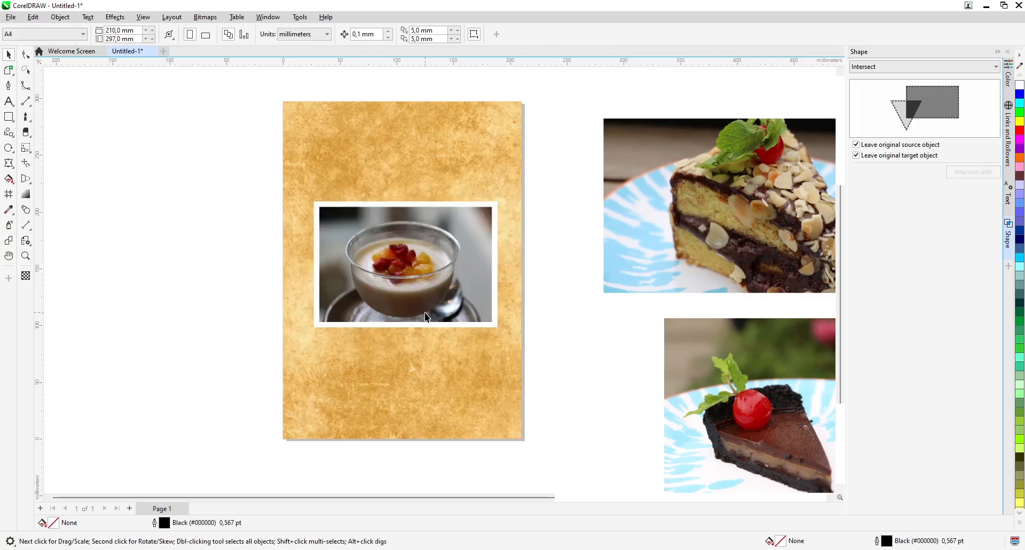
scroll(425, 312, "up", 1)
left_click(357, 258)
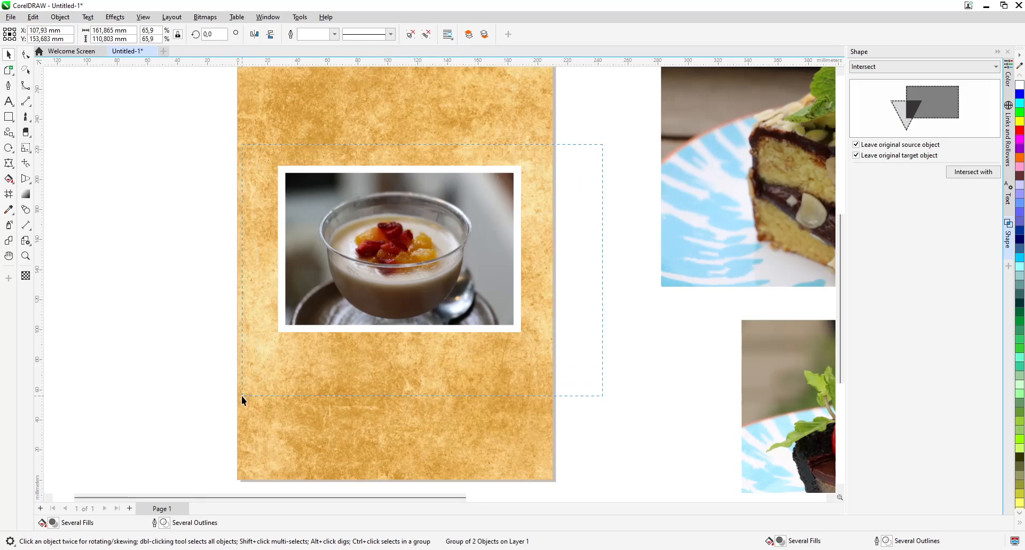
Shrink the framed custard photo to about 132 × 91 mm and move it into the upper half of the page
left_click_drag(242, 396, 242, 395)
scroll(434, 271, "down", 2)
scroll(419, 321, "up", 2)
left_click_drag(572, 274, 555, 282)
left_click_drag(501, 325, 485, 256)
left_click(486, 256)
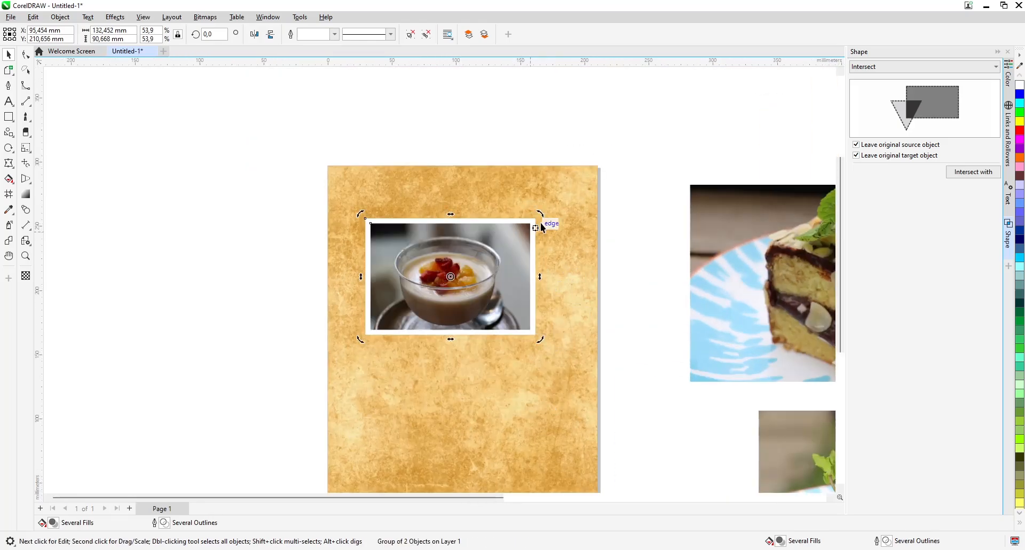
Rotate the framed custard photo about 20° counterclockwise, then shrink it to about 117 × 98 mm overall near the page's upper left corner
left_click(501, 265)
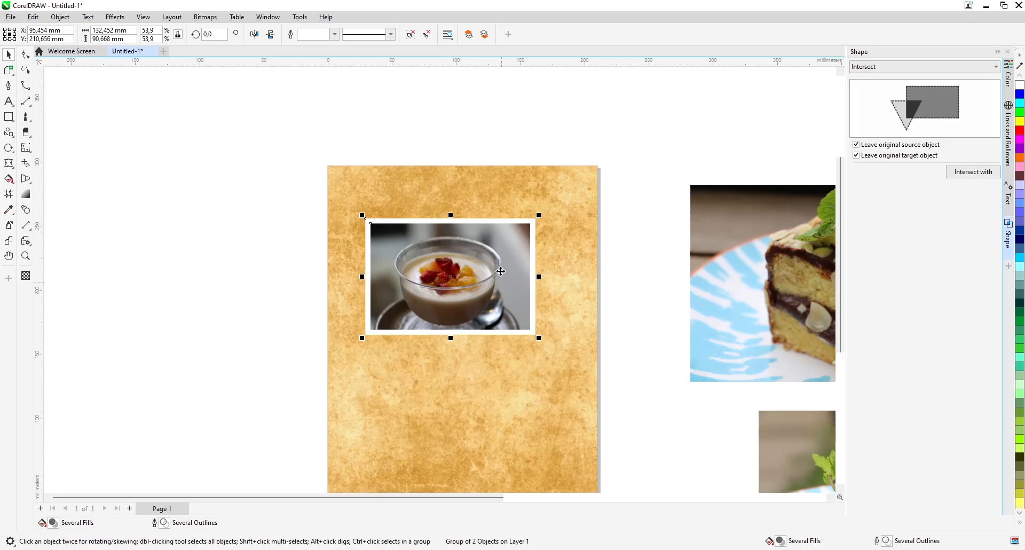
left_click(478, 255)
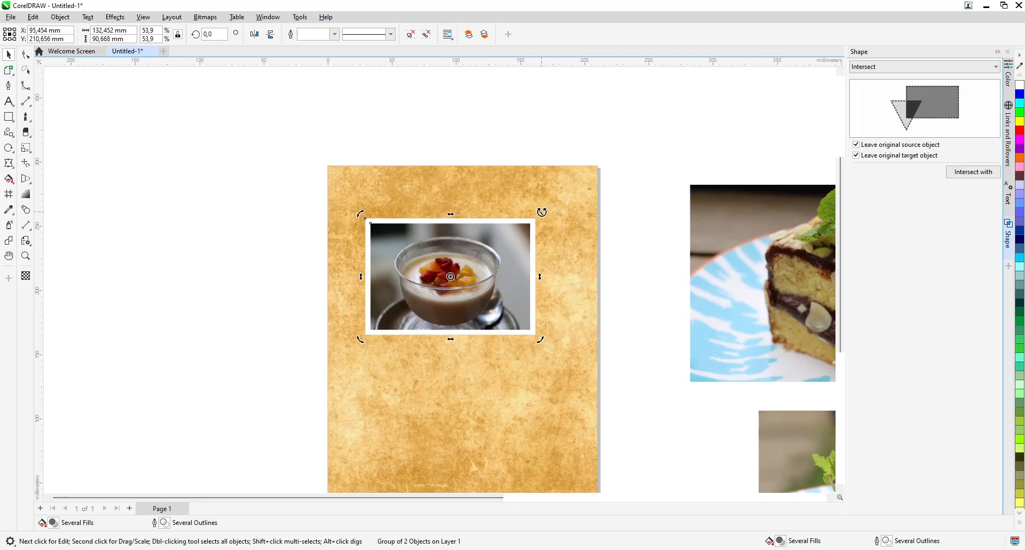
left_click_drag(540, 213, 512, 191)
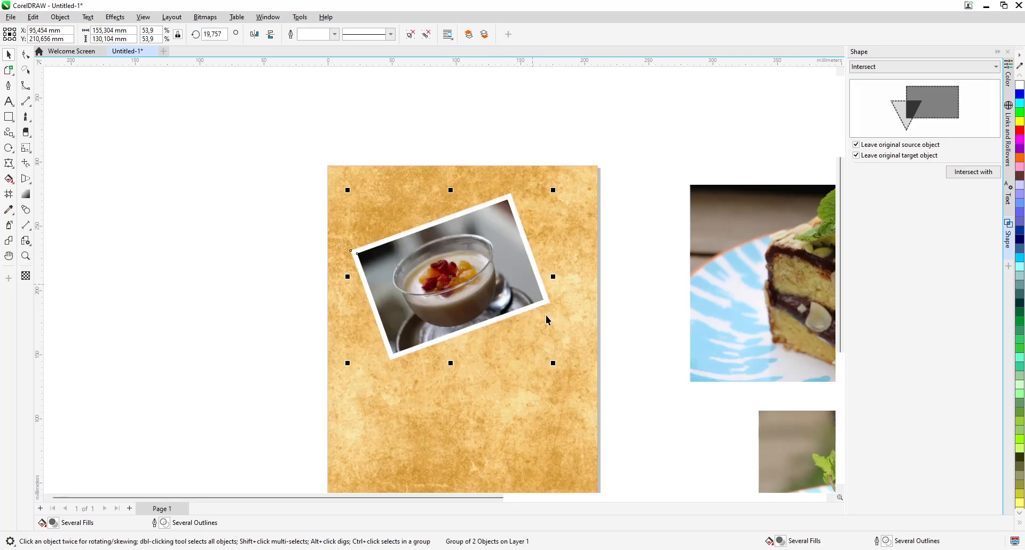
left_click_drag(555, 362, 506, 341)
left_click_drag(456, 263, 447, 254)
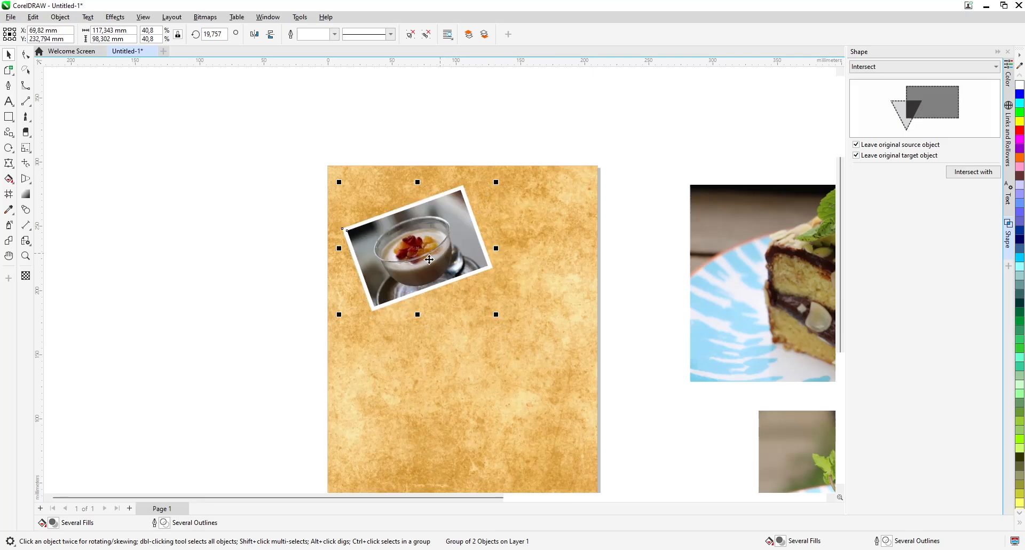
Add a drop shadow to the framed custard photo, offset about 5.1 mm horizontally and −1.8 mm vertically
scroll(347, 287, "up", 1)
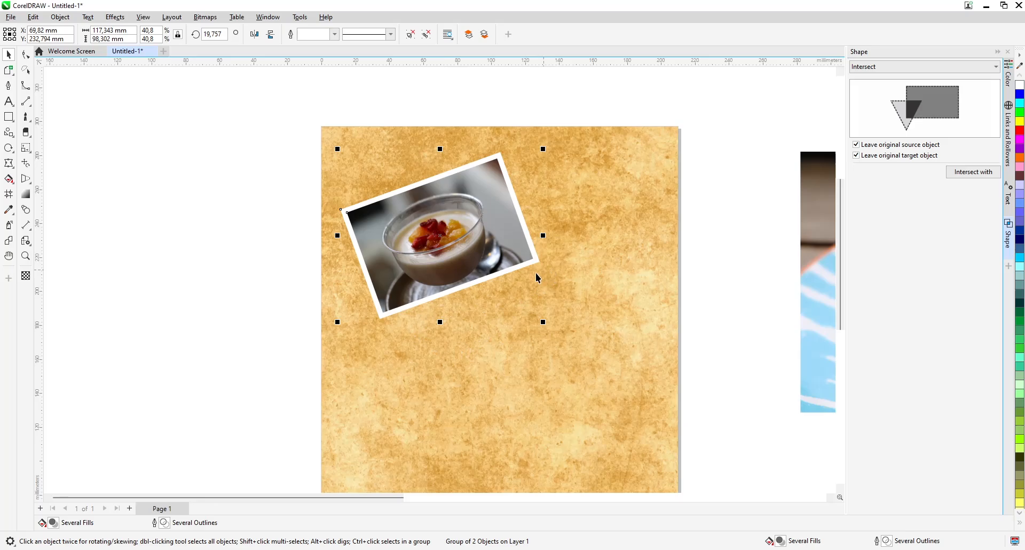
left_click(9, 164)
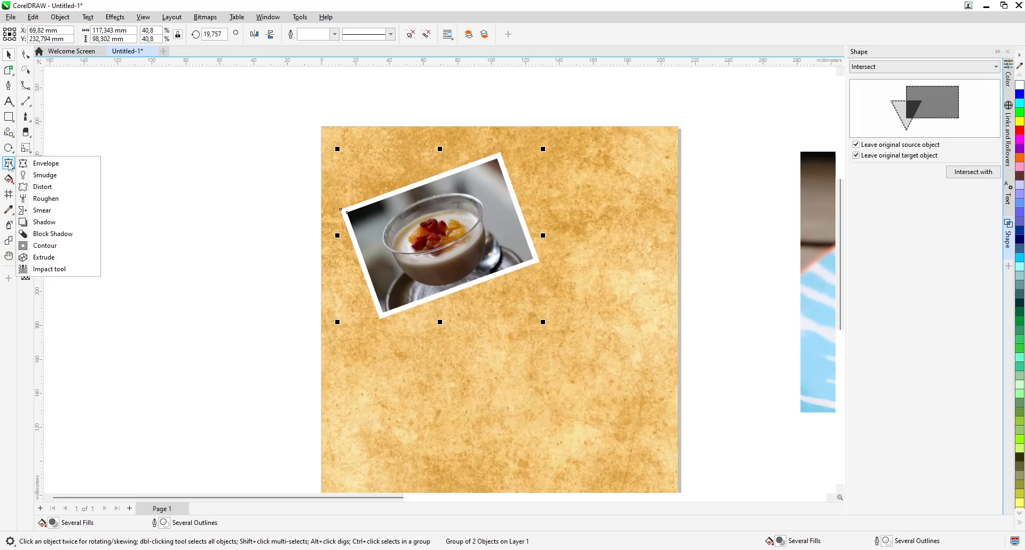
left_click(63, 221)
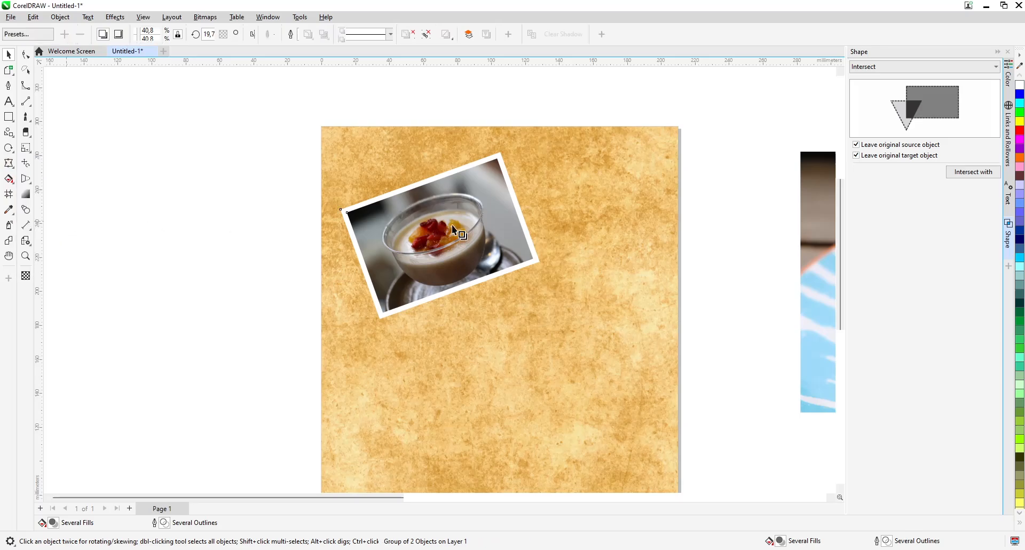
left_click_drag(446, 235, 548, 275)
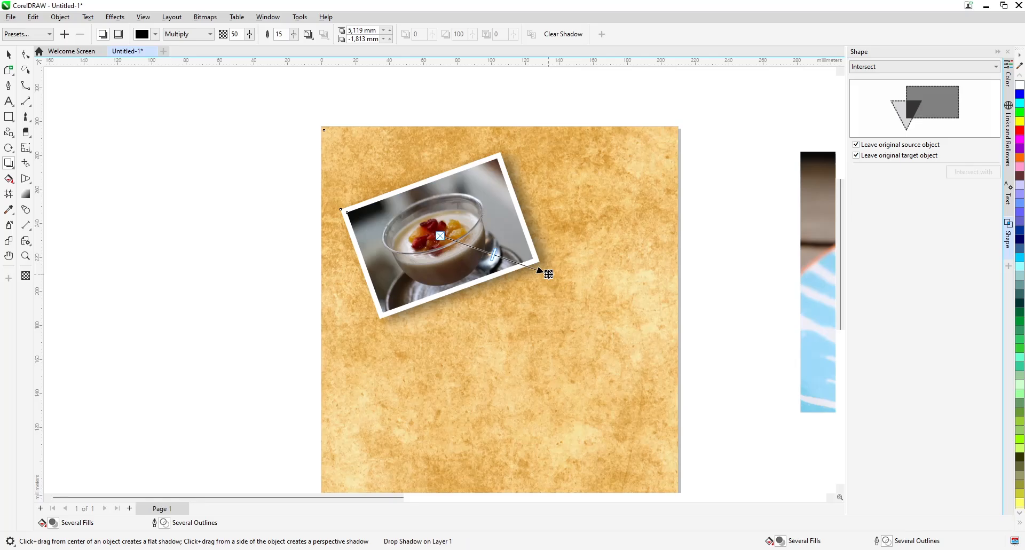
Set the custard photo shadow's opacity to 67 and its feathering to 9
left_click(250, 36)
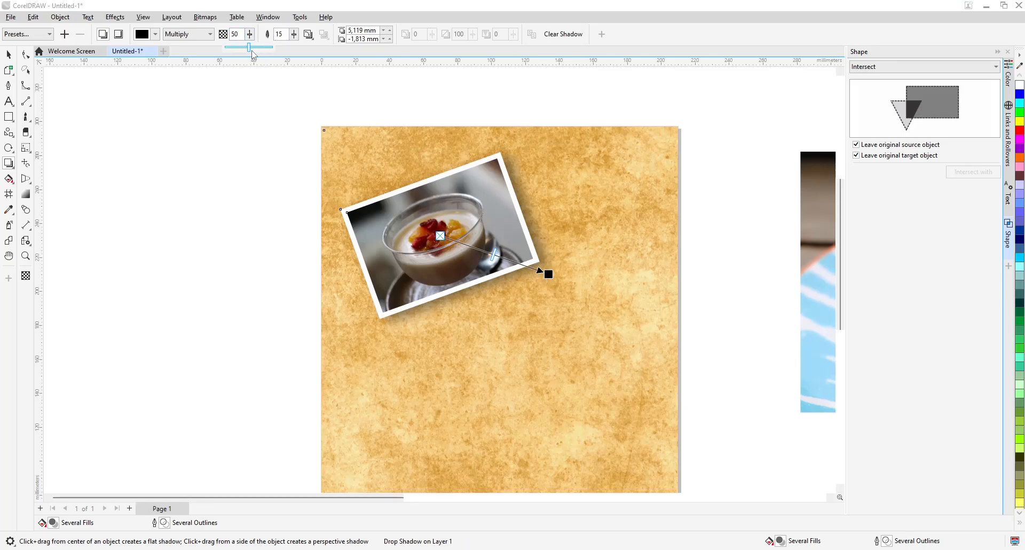
left_click(243, 50)
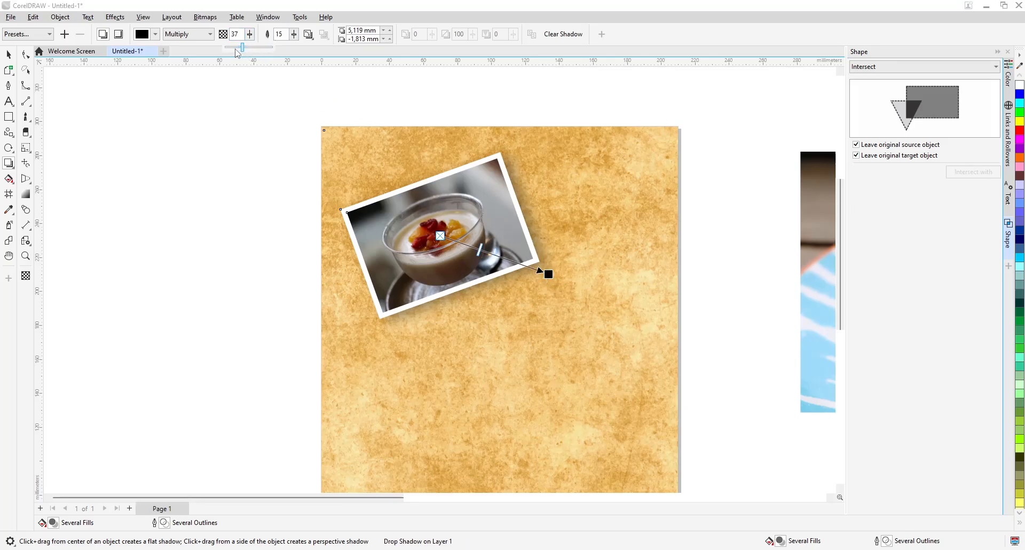
left_click(246, 37)
left_click_drag(247, 47, 261, 47)
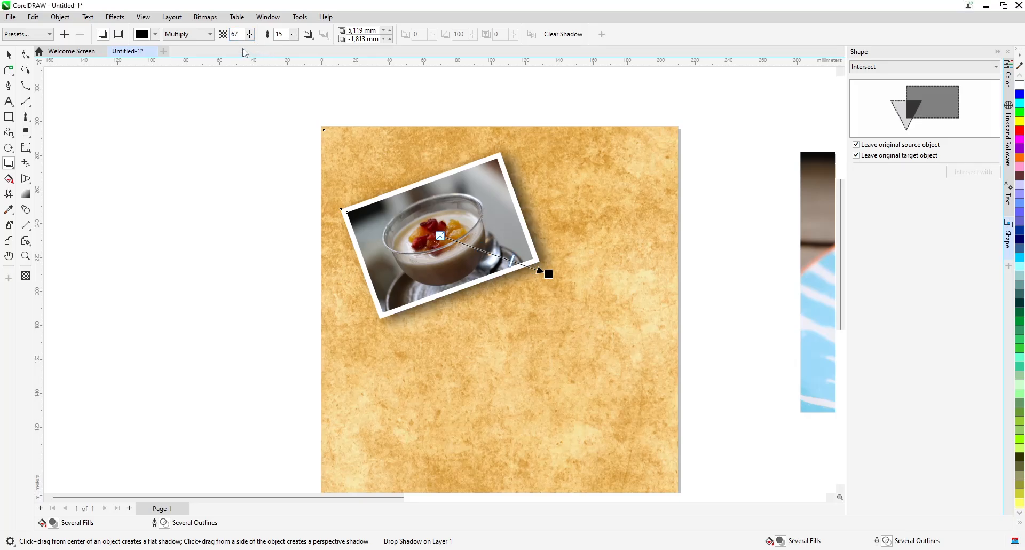
left_click(293, 34)
left_click_drag(293, 47, 297, 49)
left_click(297, 36)
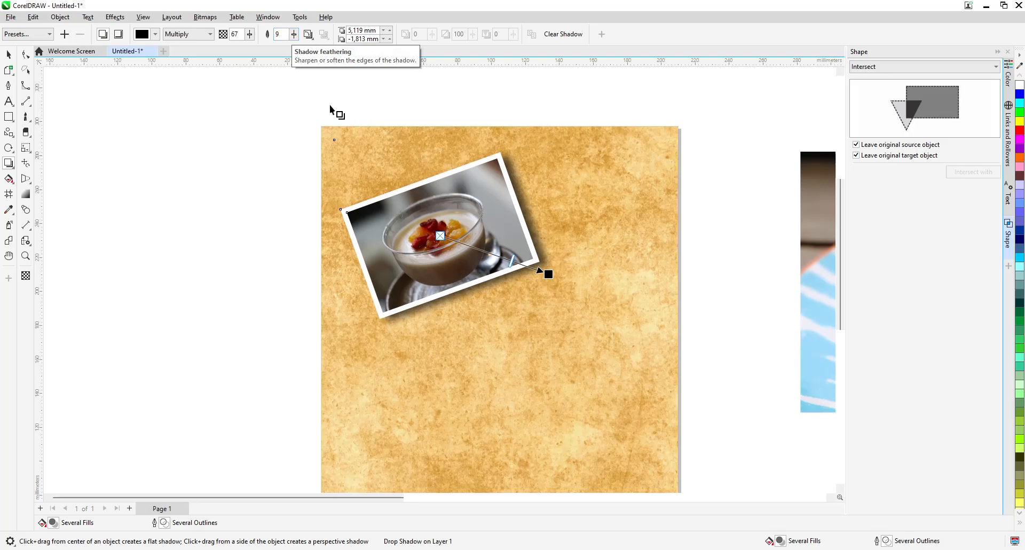
Reduce the custard photo's shadow to an offset of about 1.8 mm and −0.8 mm, with opacity 53 and feathering 4
scroll(545, 274, "up", 2)
left_click_drag(539, 276, 545, 282)
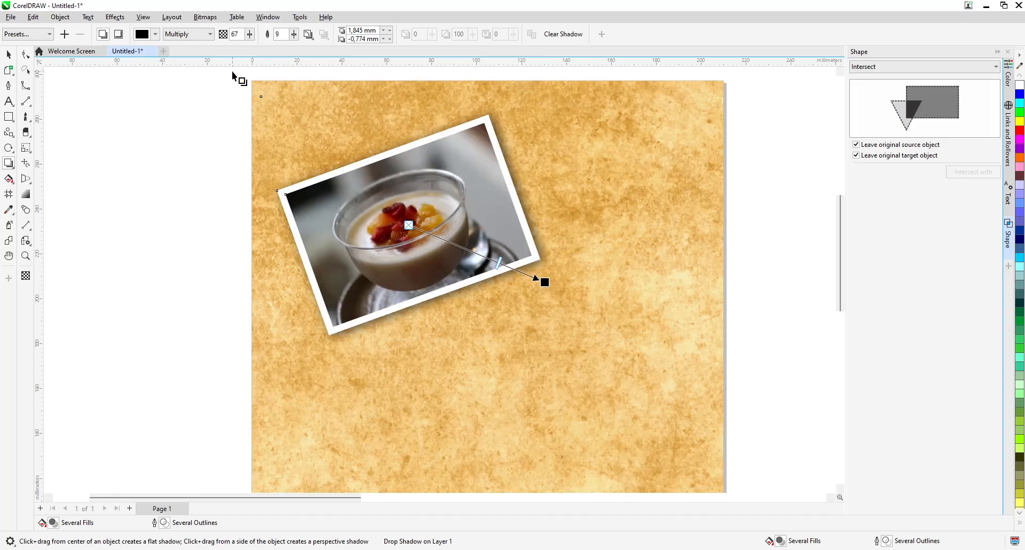
mouse_move(293, 34)
left_mouse_down()
mouse_move(293, 49)
mouse_move(244, 50)
left_mouse_up()
left_click(9, 54)
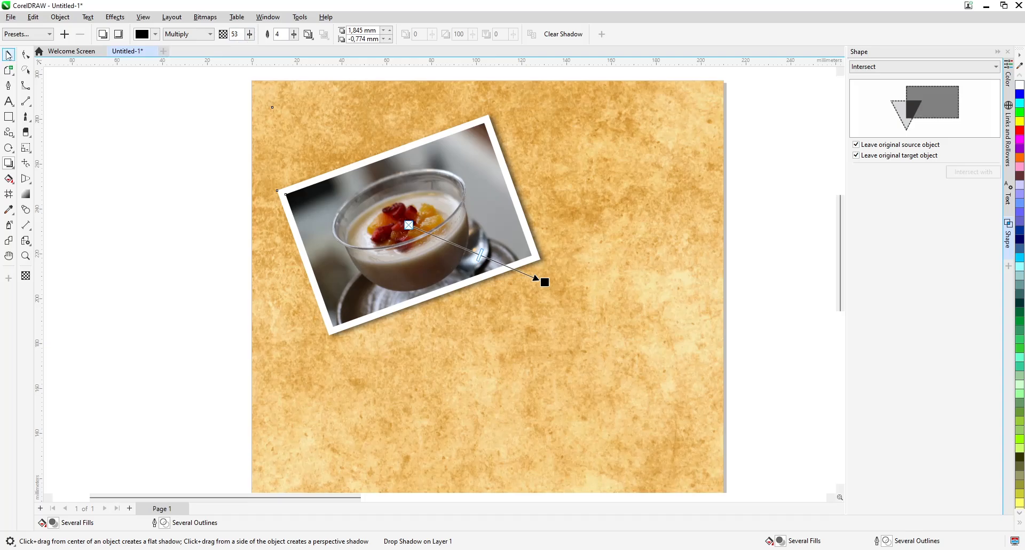
left_click_drag(180, 101, 617, 408)
left_click(142, 303)
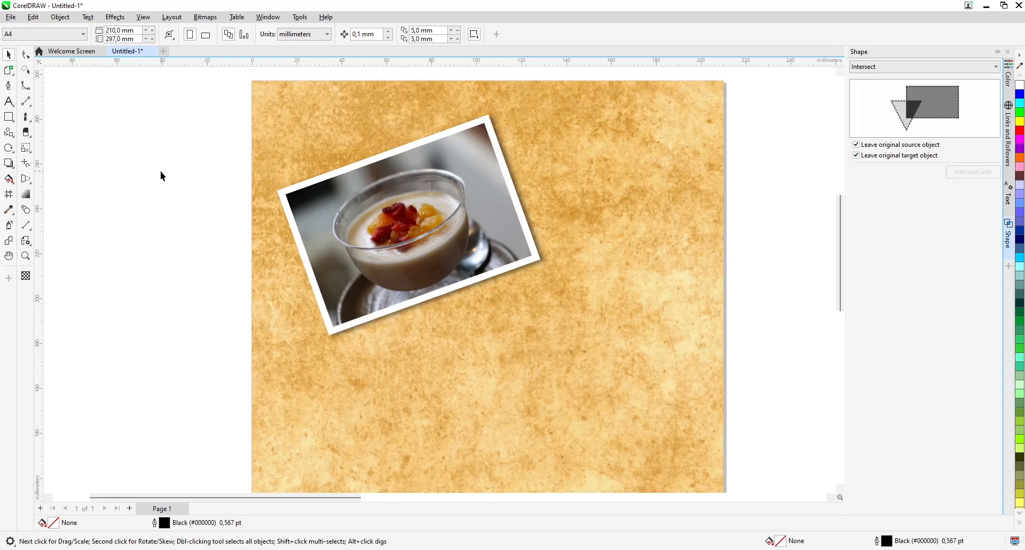
Activate the Bézier tool for drawing at the upper right corner of the custard photo's frame
left_click(8, 116)
left_click(10, 125)
mouse_move(11, 136)
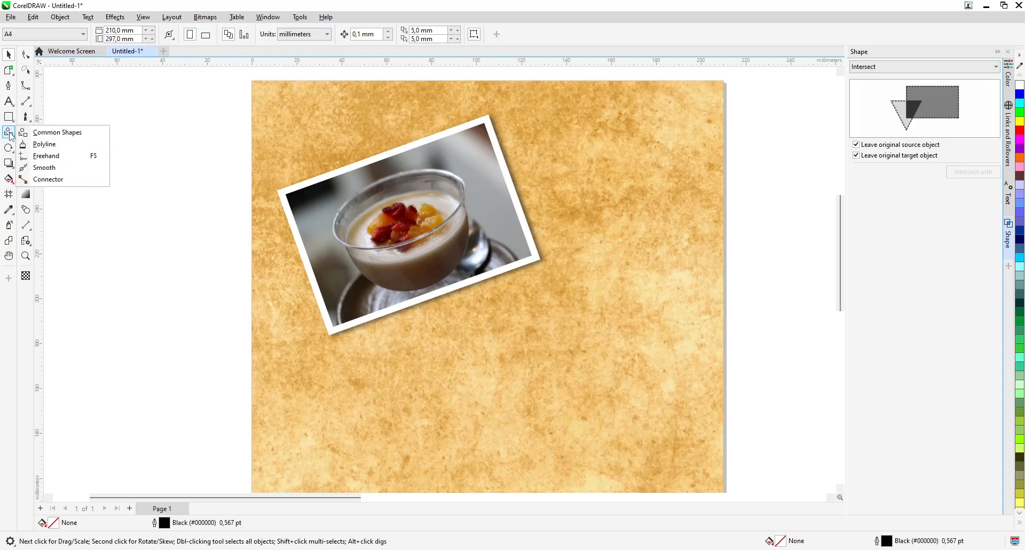
left_click(46, 155)
scroll(475, 104, "up", 1)
scroll(475, 104, "up", 1)
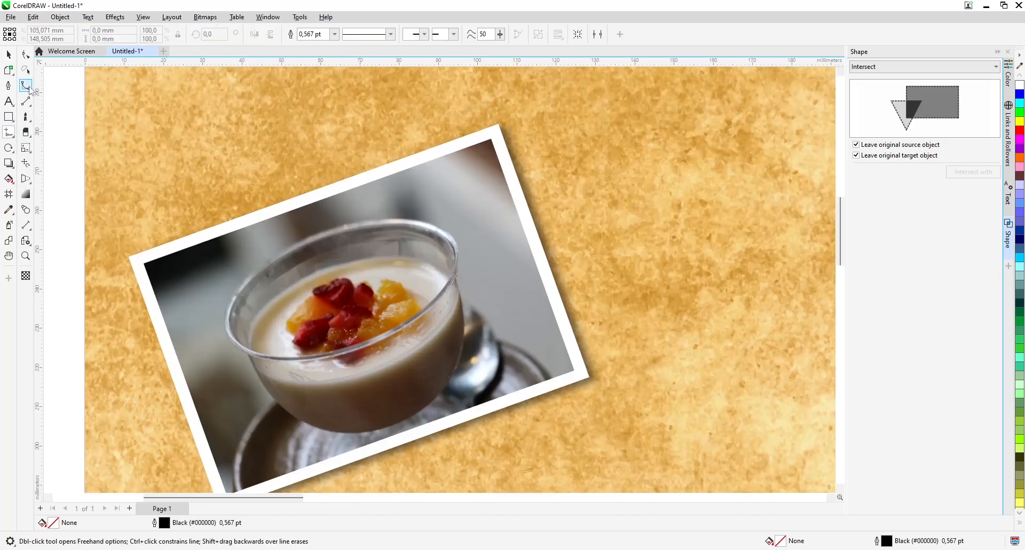
mouse_move(27, 105)
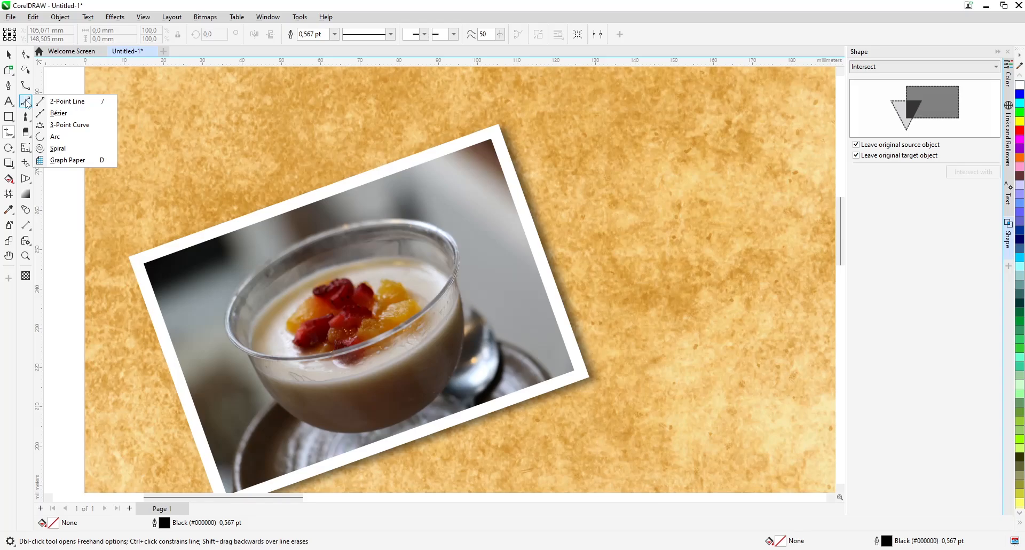
left_click(70, 114)
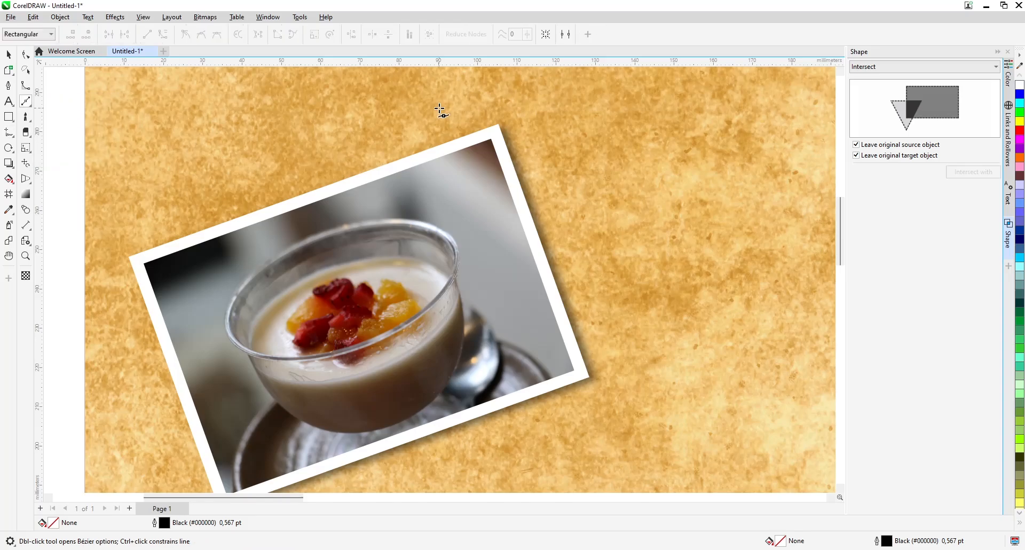
left_click(484, 81)
left_click_drag(450, 154, 445, 180)
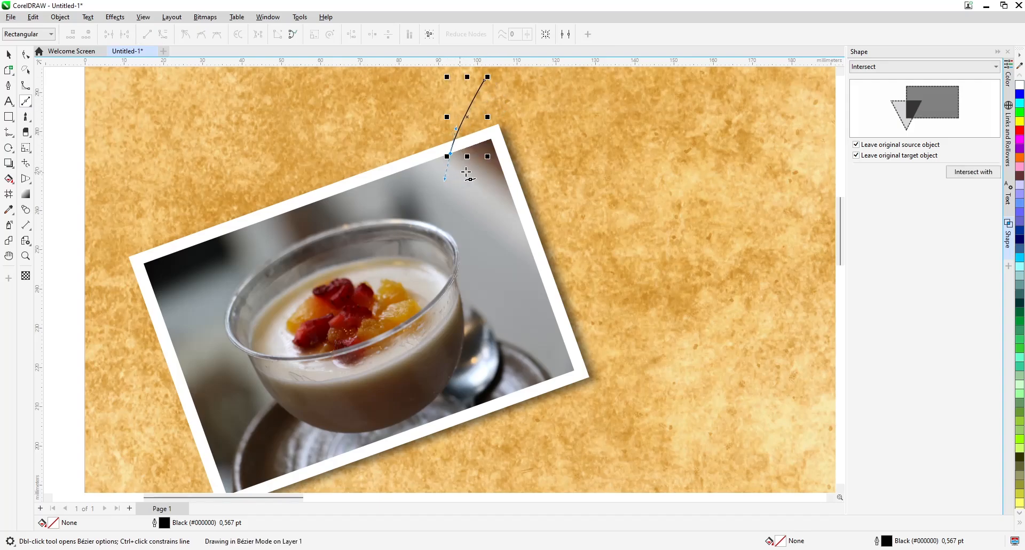
left_click(504, 175)
key("ctrl+z")
key("ctrl+z")
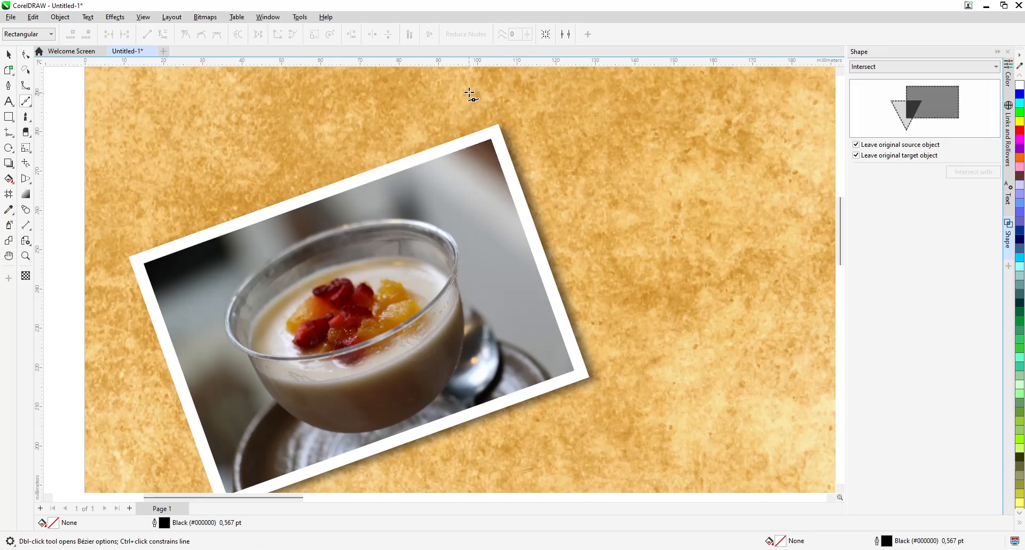
Draw a closed Bézier tape shape with curved sides and a V-notched outer end over the photo frame's upper right corner
left_click(486, 81)
left_click_drag(461, 120, 455, 137)
left_click(450, 154)
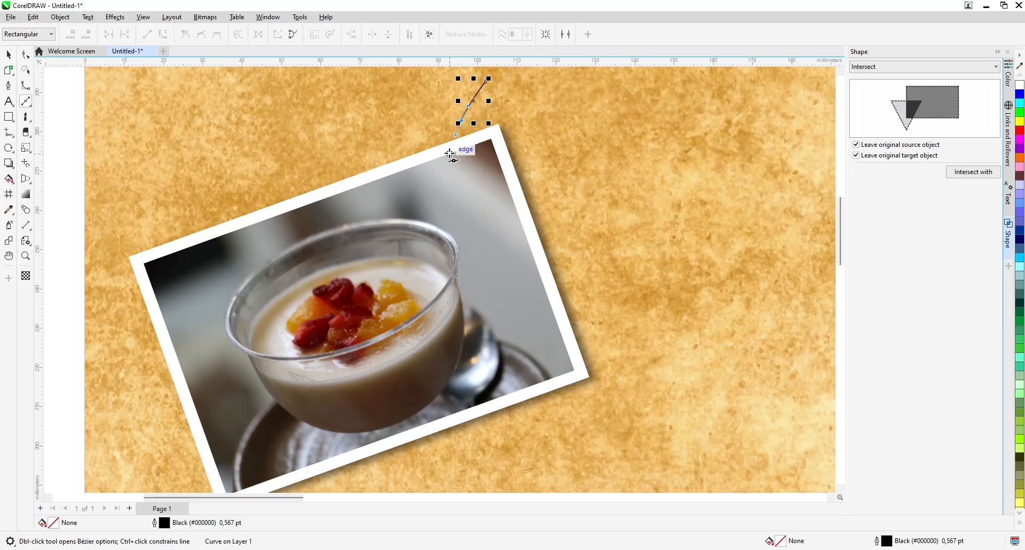
left_click(502, 168)
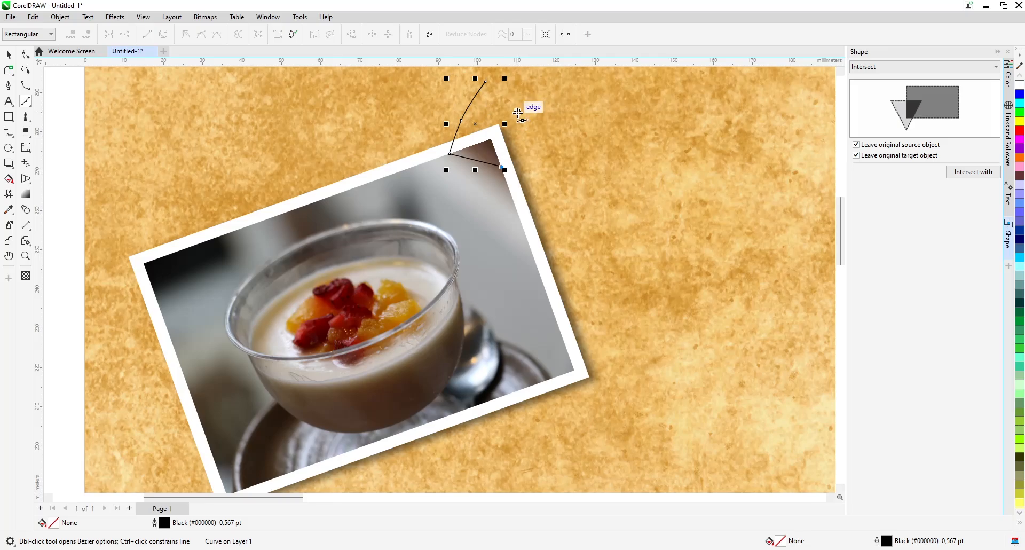
left_click_drag(517, 123, 522, 111)
left_click(541, 91)
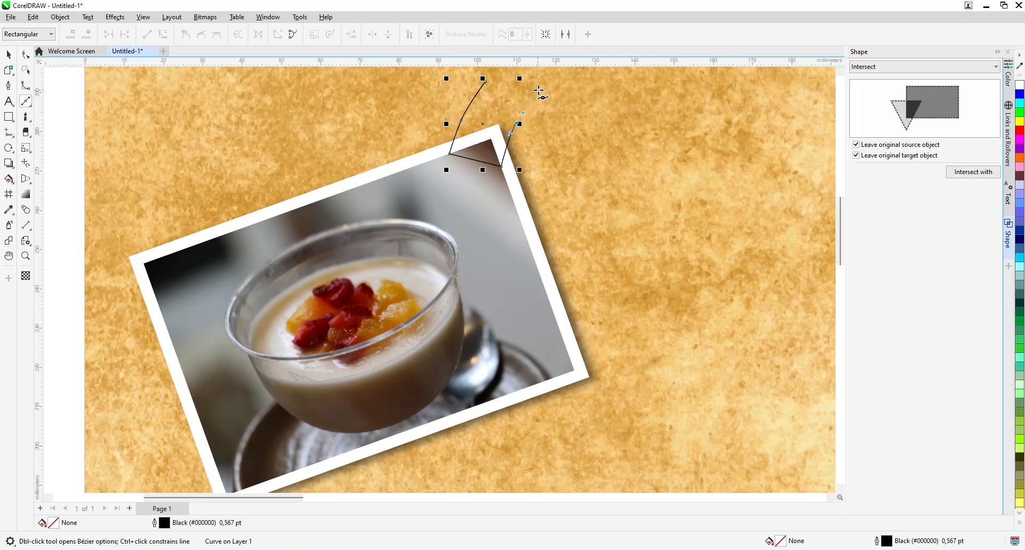
left_click(493, 111)
left_click(485, 82)
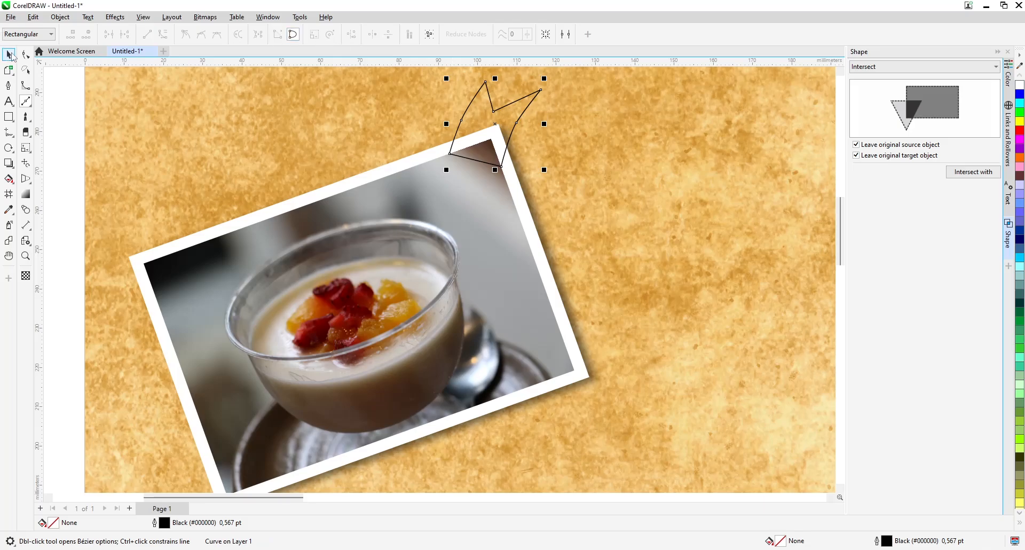
Reshape the tape outline by moving its upper left tip slightly outward and smoothing its curved right side
left_click(25, 54)
left_click(487, 78)
left_click_drag(487, 74, 488, 74)
left_click(517, 130)
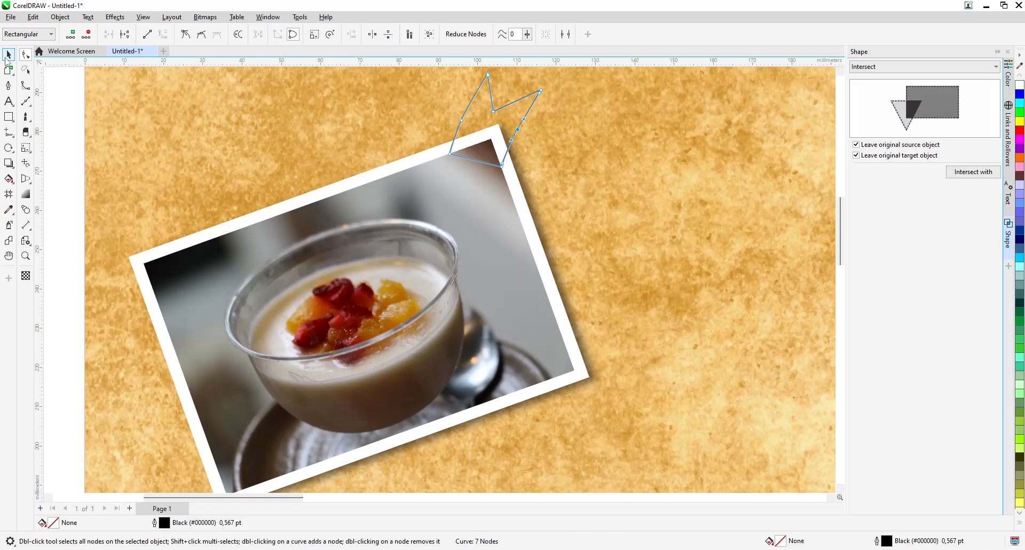
left_click(8, 54)
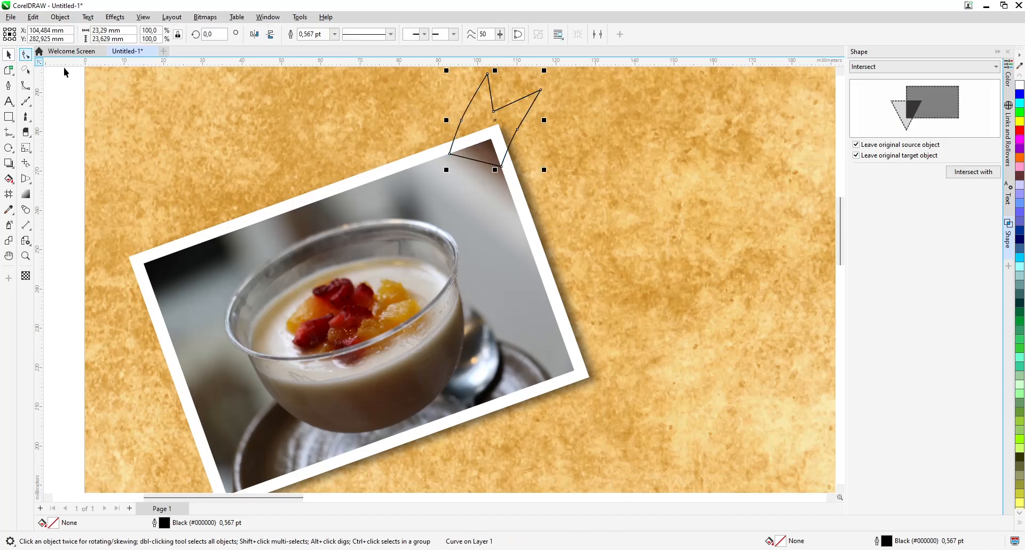
Fill the tape shape with violet #9966FF and colour its outline white
left_click(1020, 523)
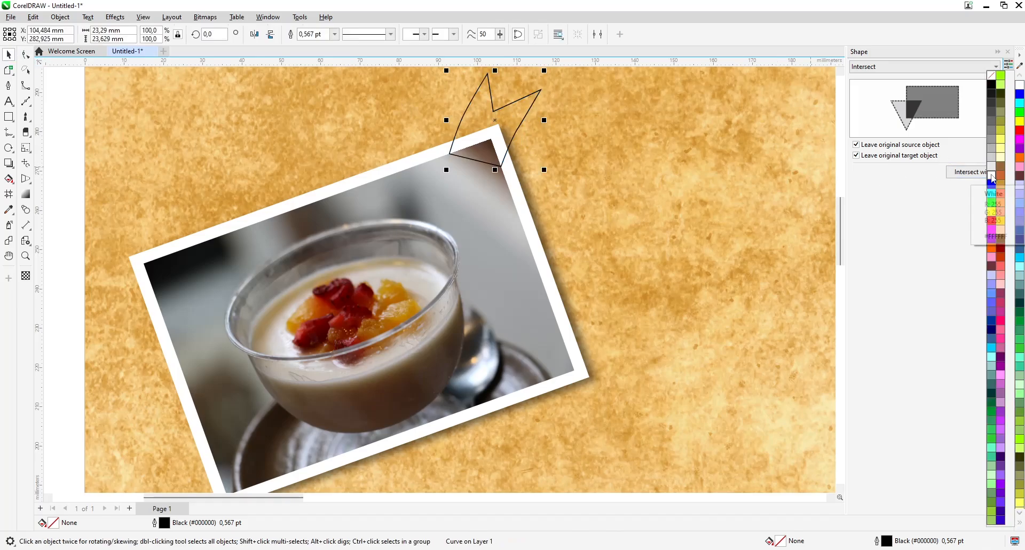
left_click(1004, 477)
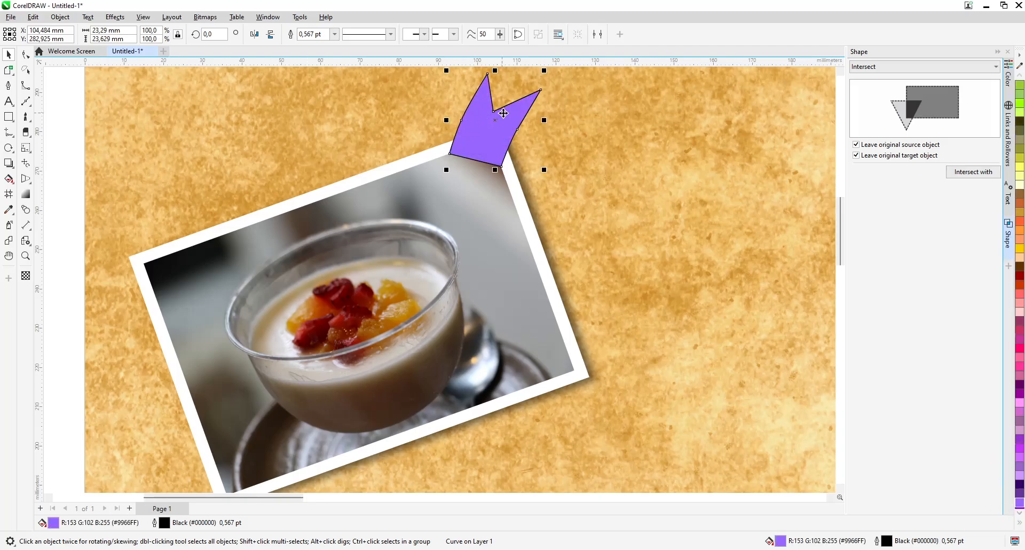
left_click(1020, 526)
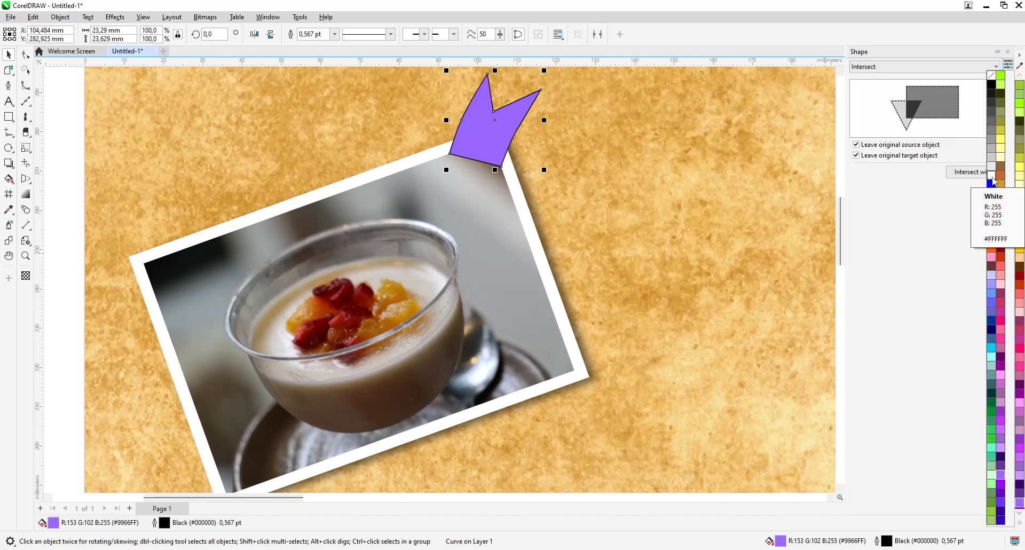
right_click(992, 176)
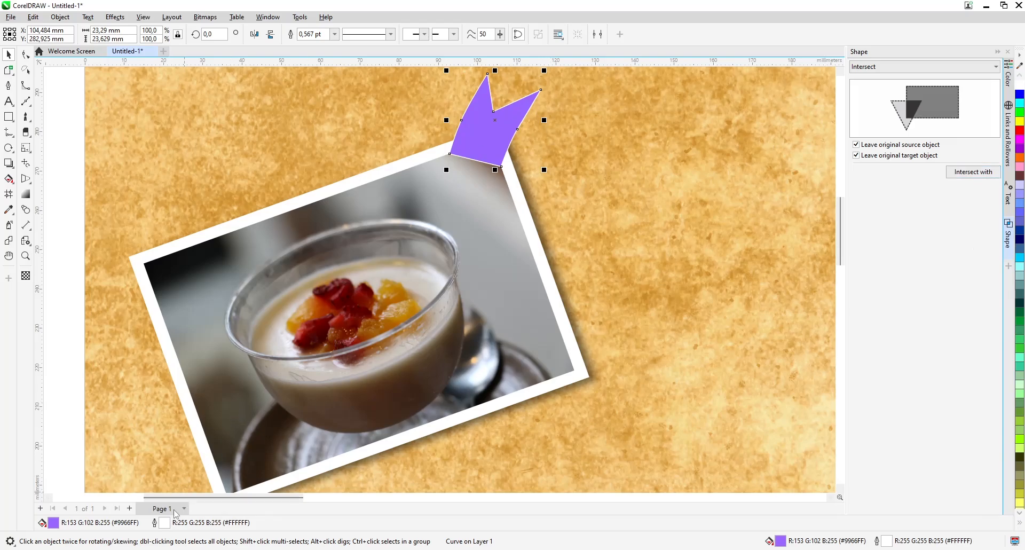
Set the tape's outline width to 2.0 pt with round corners and round line caps
double_click(164, 522)
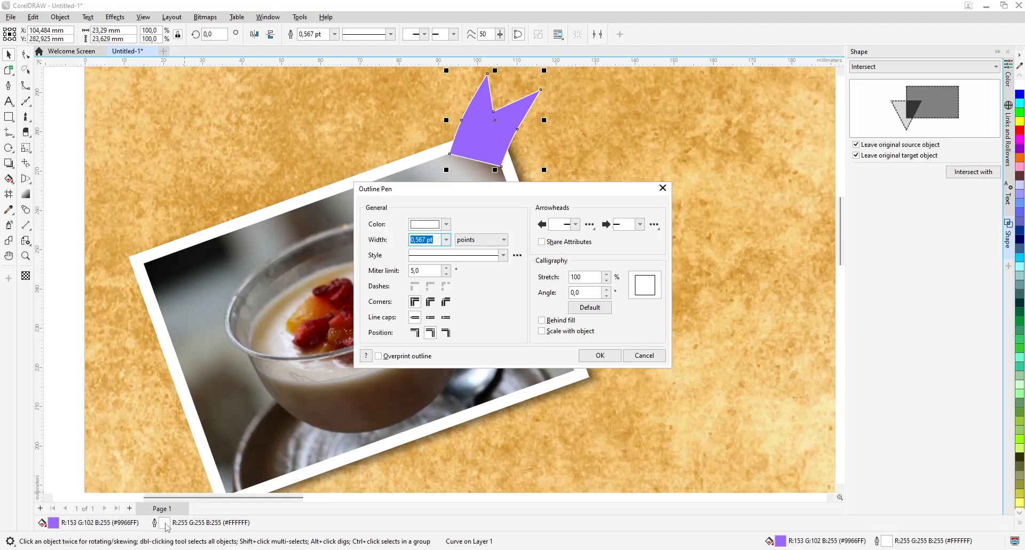
left_click(445, 240)
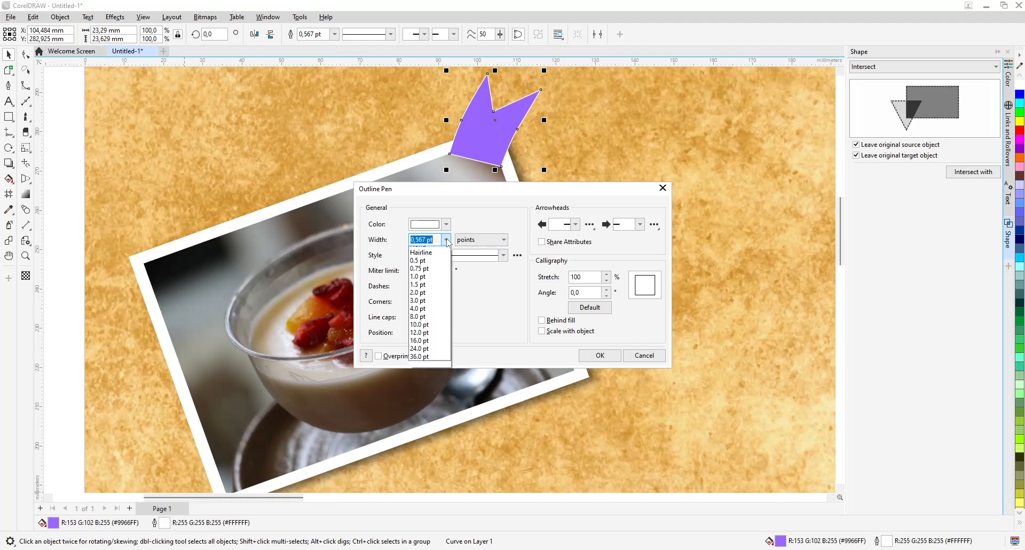
left_click(419, 322)
left_click(446, 240)
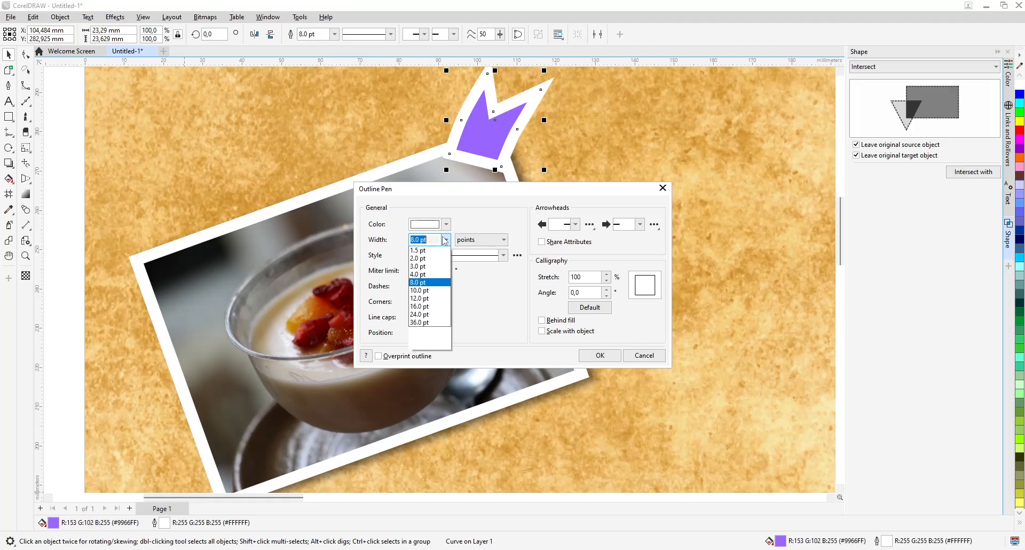
left_click(435, 294)
left_click(445, 240)
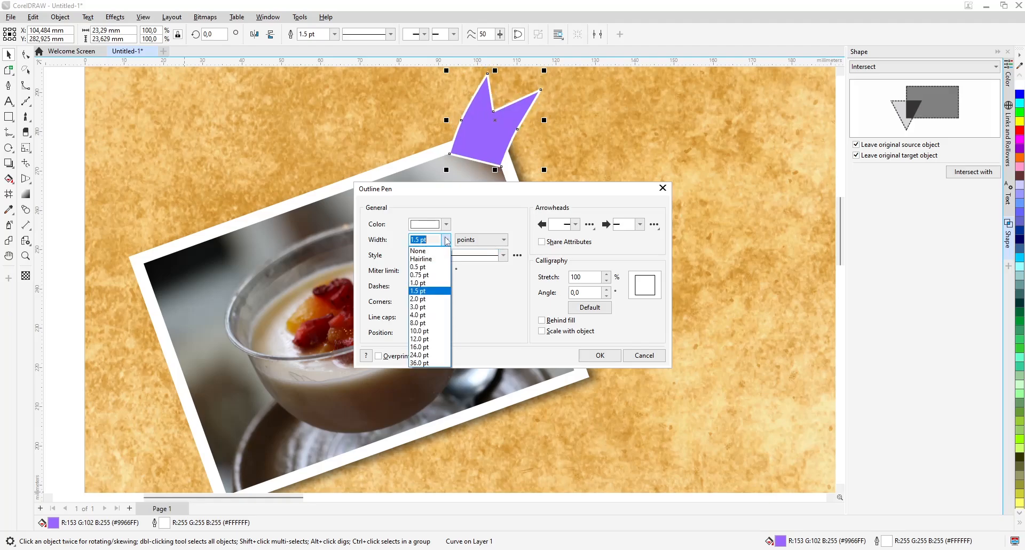
left_click(434, 303)
left_click(432, 302)
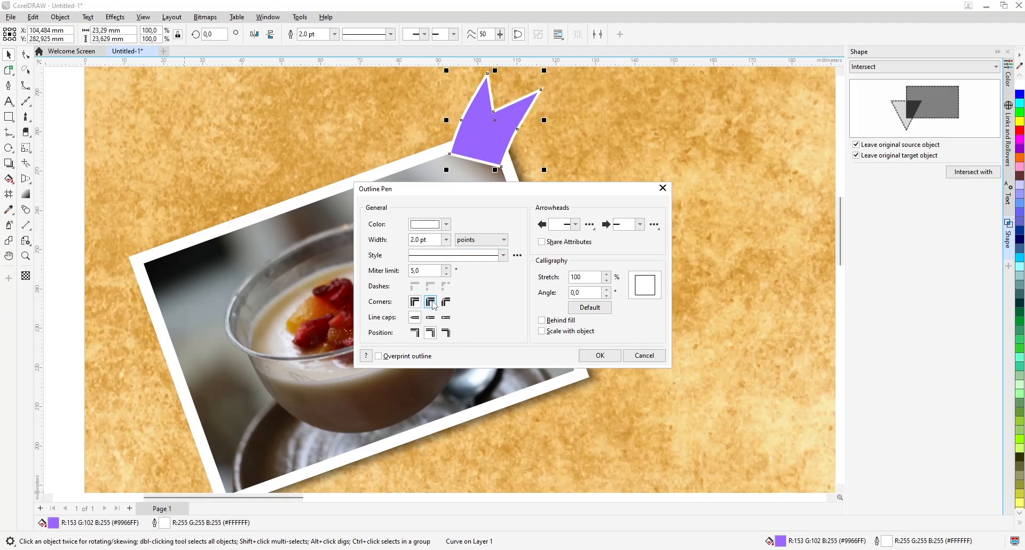
left_click(432, 318)
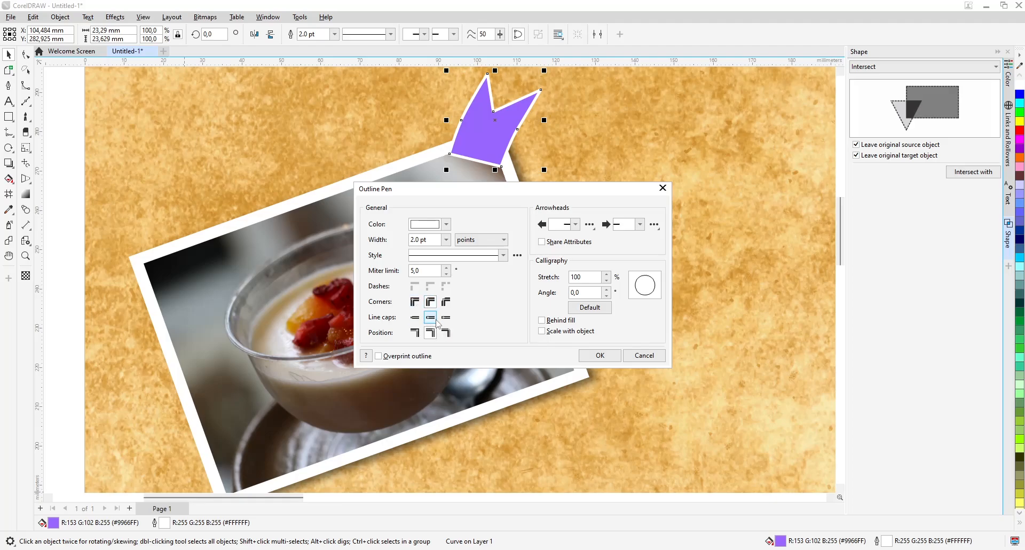
left_click(633, 356)
Scale the tape shape down to 82.3% at the custard photo's upper right corner
left_click(473, 157)
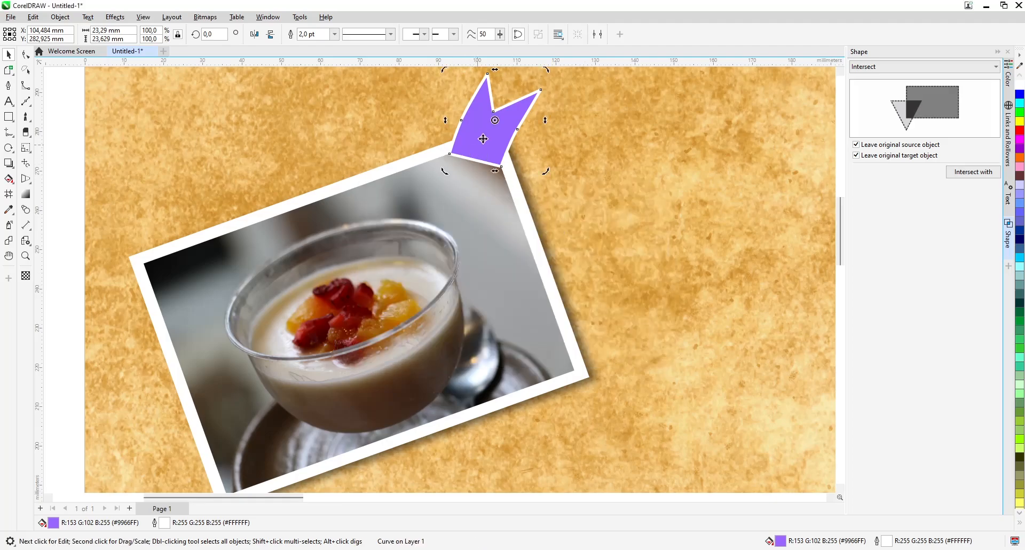
mouse_move(445, 170)
left_mouse_down()
mouse_move(462, 155)
mouse_move(454, 164)
left_mouse_up()
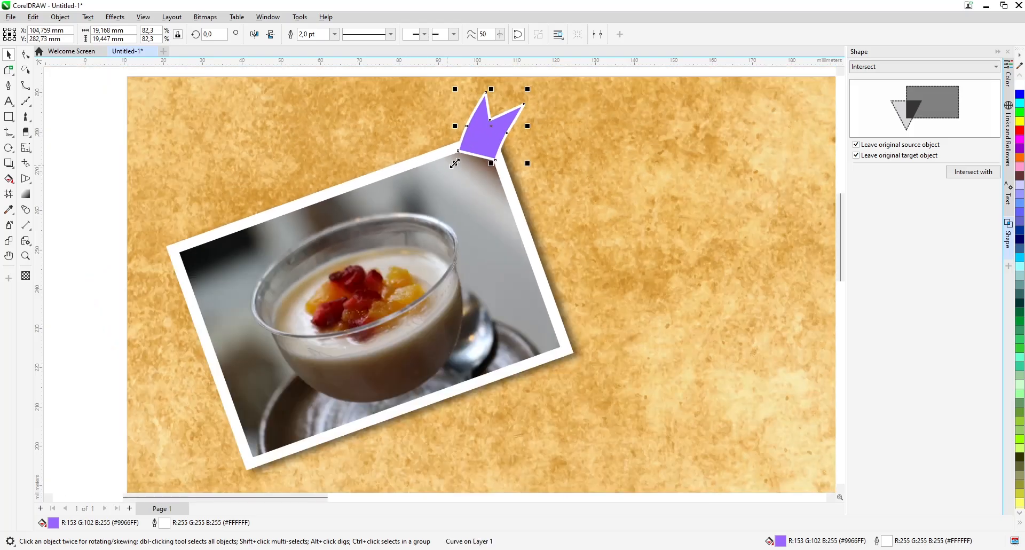
scroll(455, 164, "down", 3)
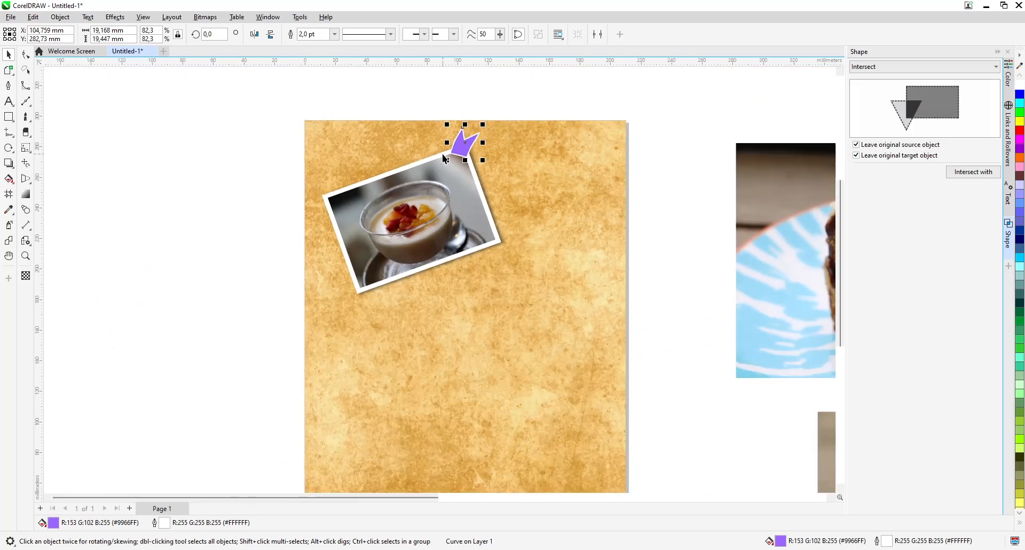
Copy the tape to the custard photo's lower left corner, rotated about 173.3° so its notched end points outward
left_click_drag(463, 143, 332, 306)
right_click(365, 283)
left_click(365, 283)
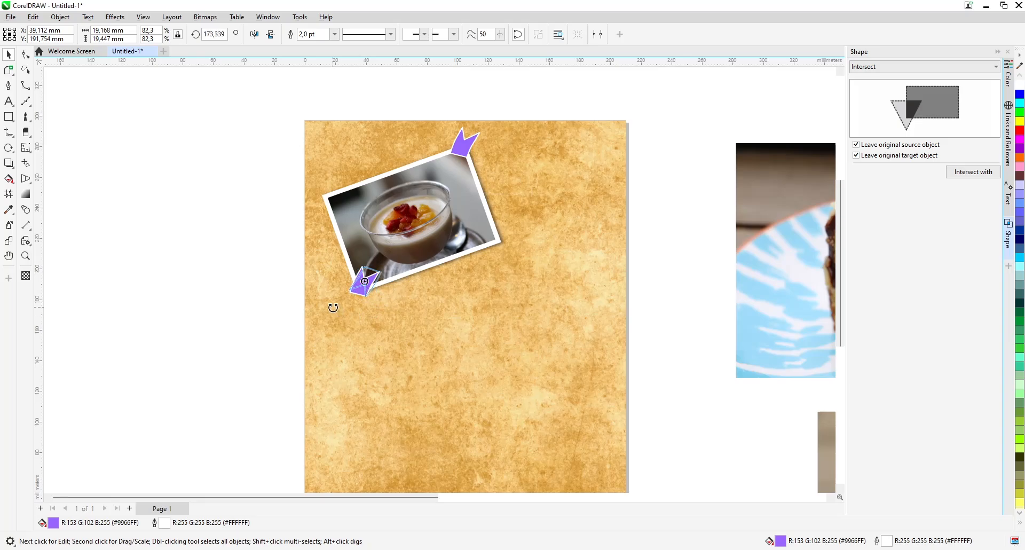
left_click(372, 271)
left_click_drag(372, 270, 367, 287)
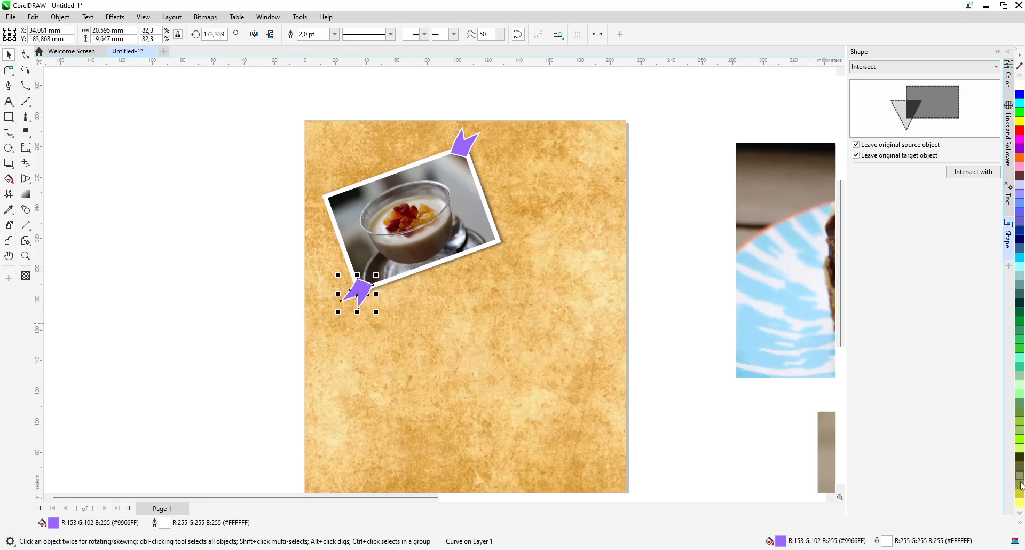
Fill the lower left tape copy with pink
left_click(1019, 522)
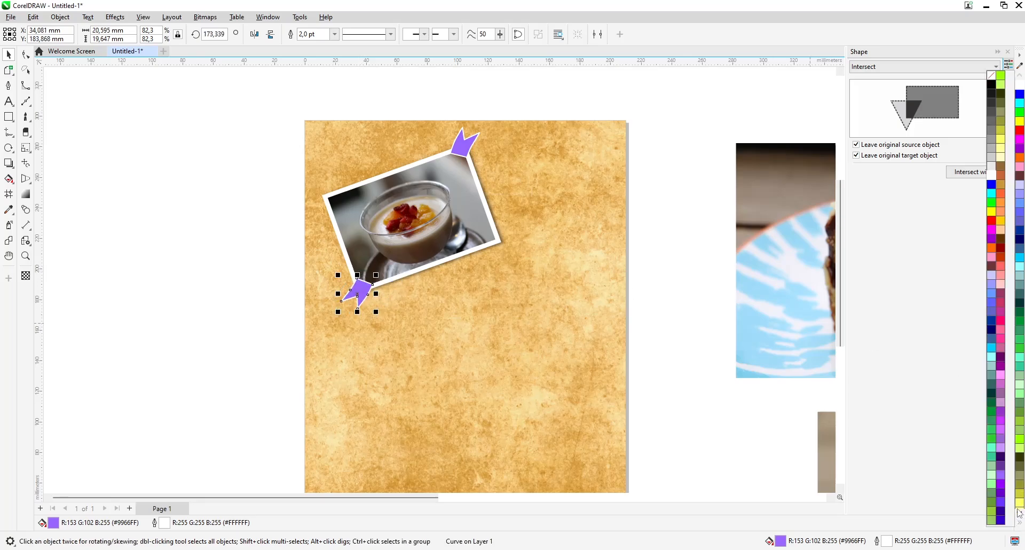
left_click(1003, 332)
left_click(191, 217)
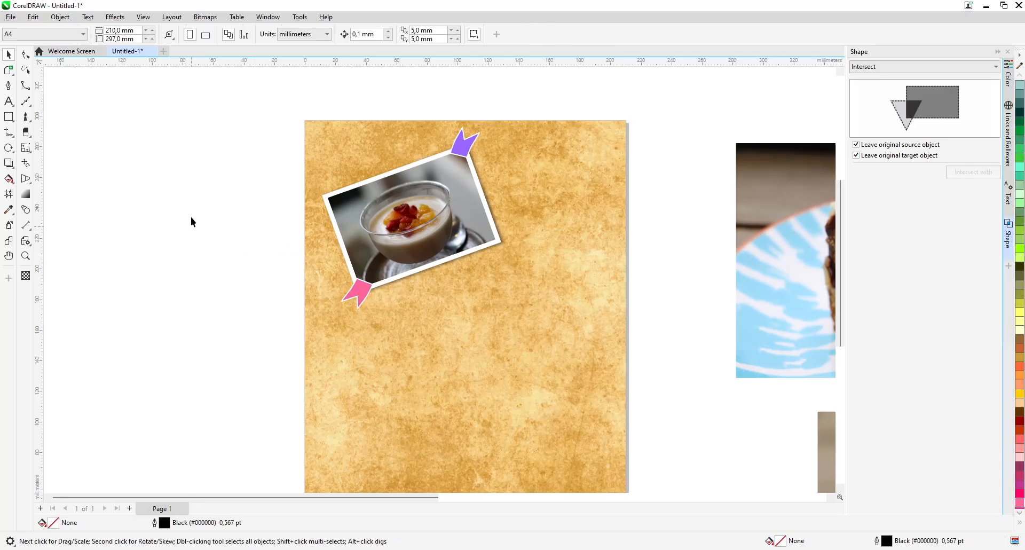
Place the almond cake photo tilted over the custard photo's right side, with a pink frame and a shadow of opacity 49 and feathering 8
scroll(203, 172, "down", 4)
scroll(586, 448, "down", 1)
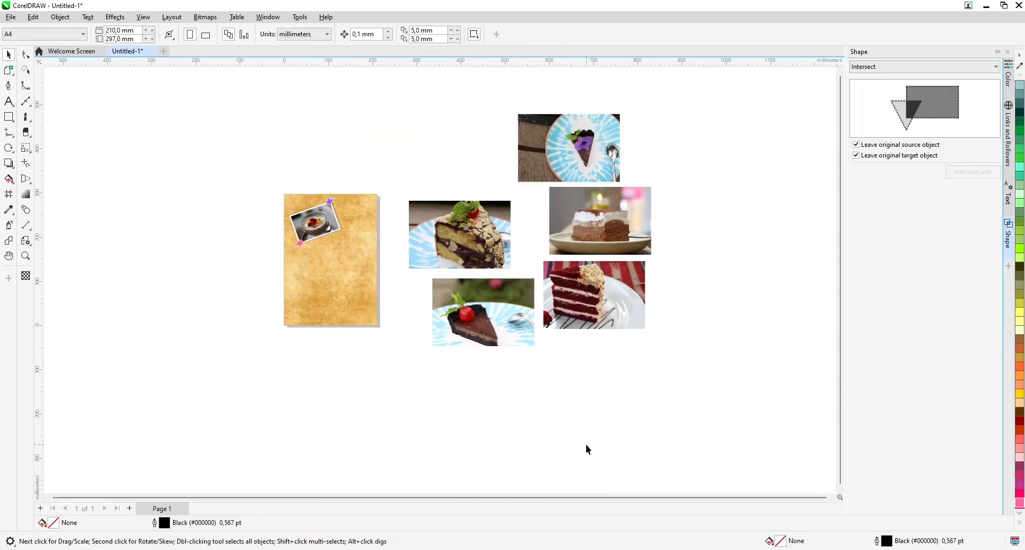
left_click(451, 247)
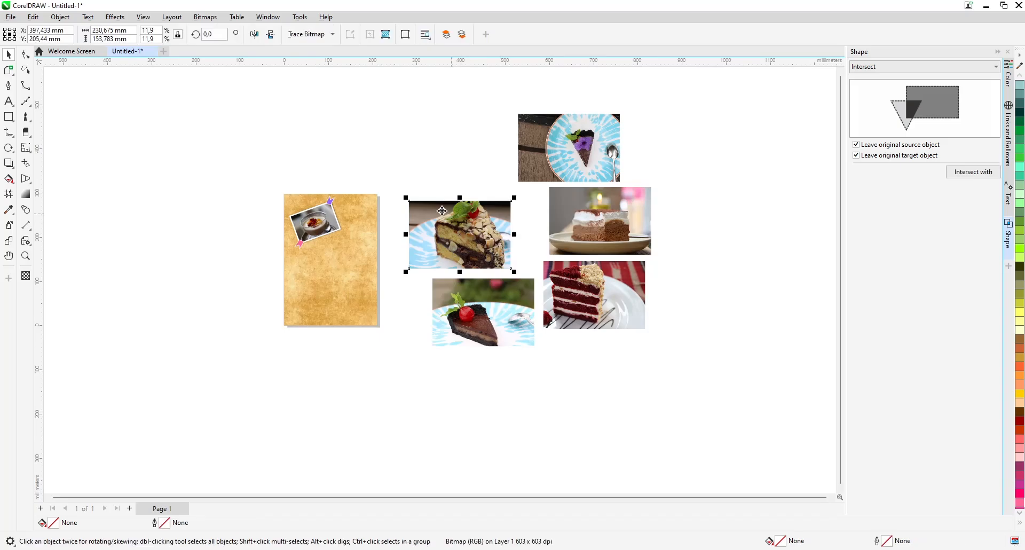
scroll(426, 214, "up", 2)
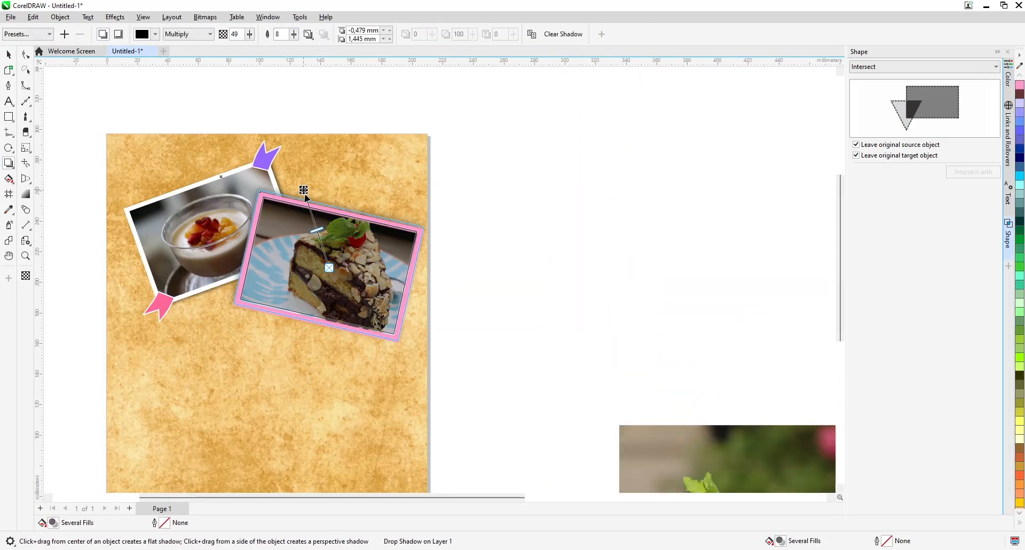
scroll(209, 398, "up", 2)
left_click_drag(208, 397, 211, 394)
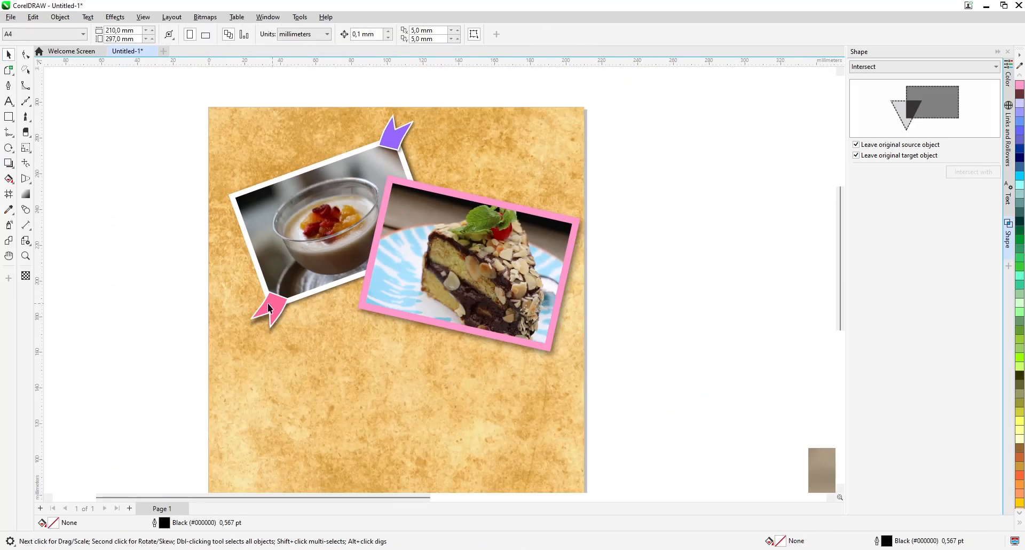